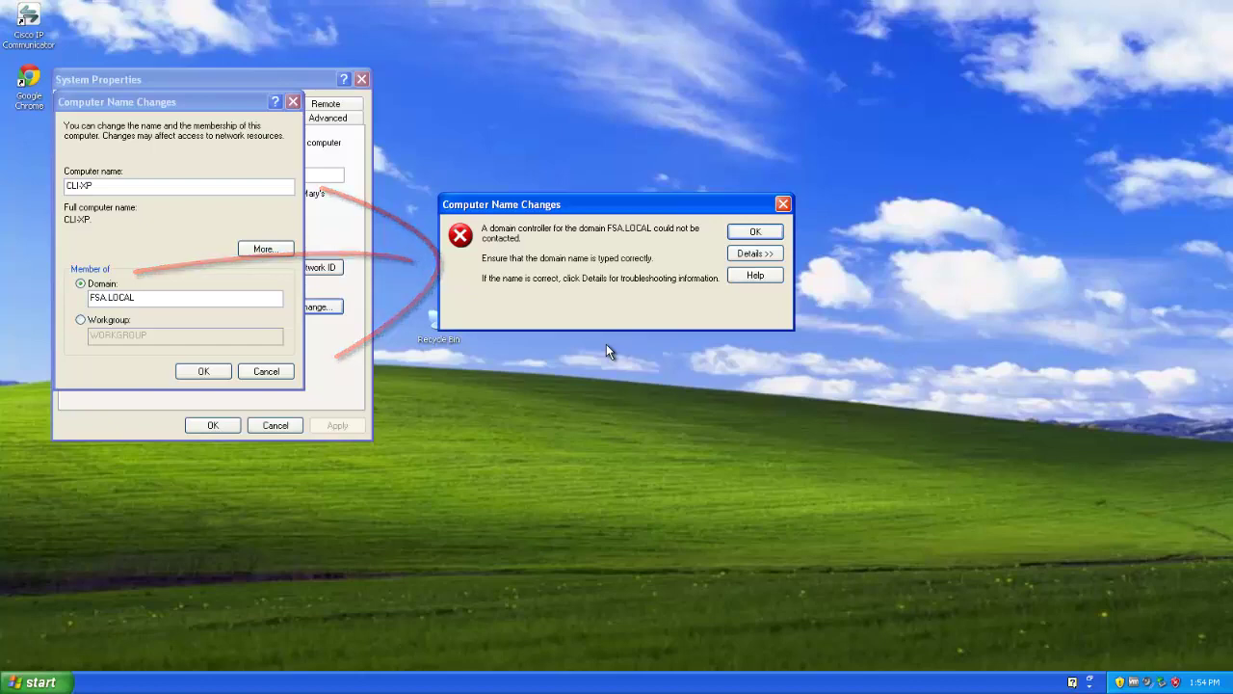
# Step: Check the Windows Server 2003 machine's Start menu, then return to the Windows XP machine
pyautogui.moveTo(571, 5)
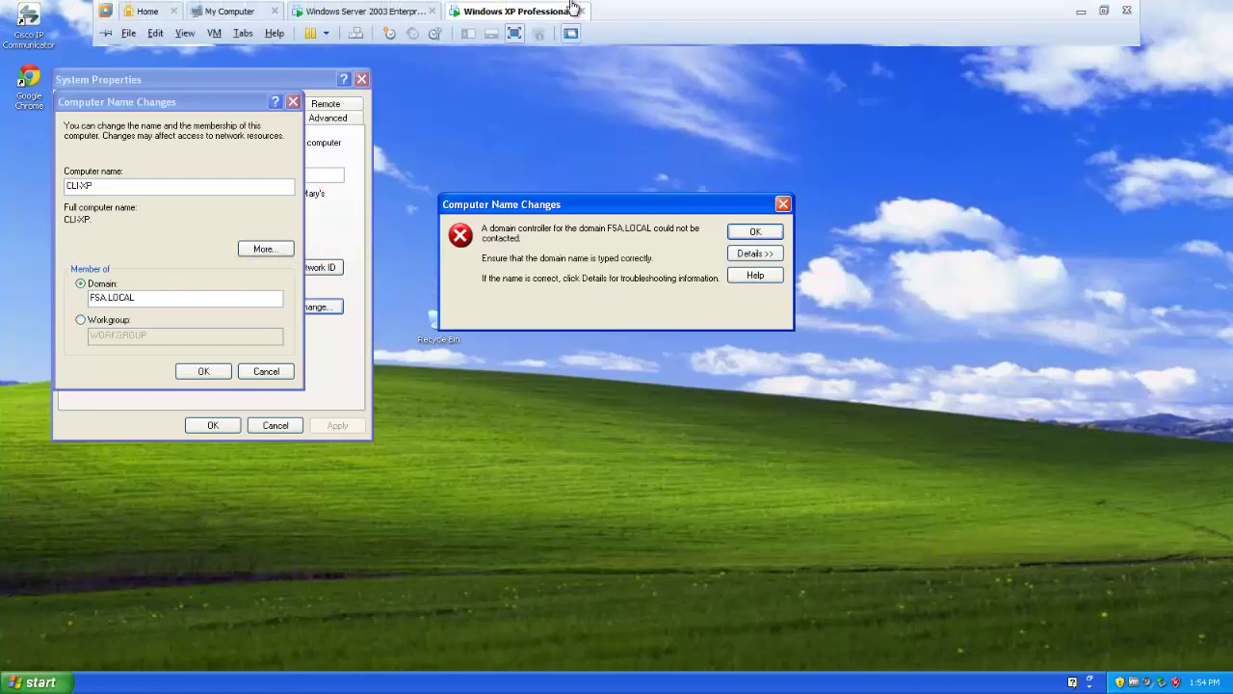
pyautogui.click(414, 10)
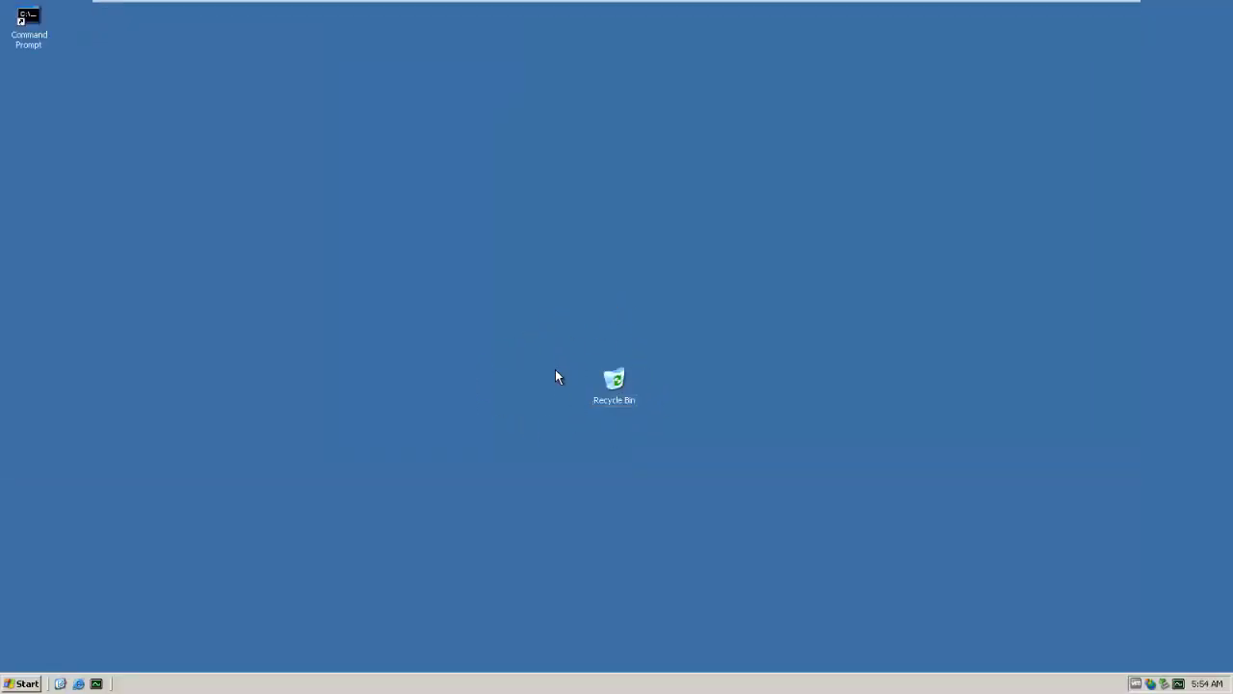
pyautogui.click(21, 683)
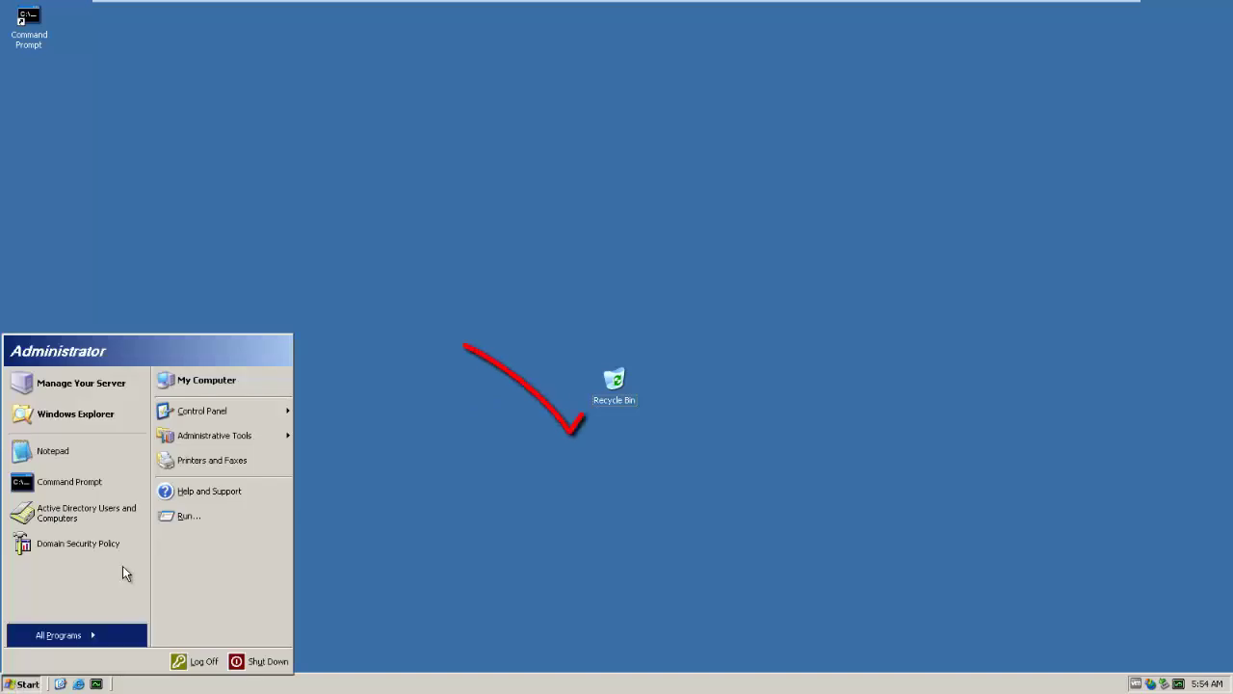
pyautogui.click(222, 308)
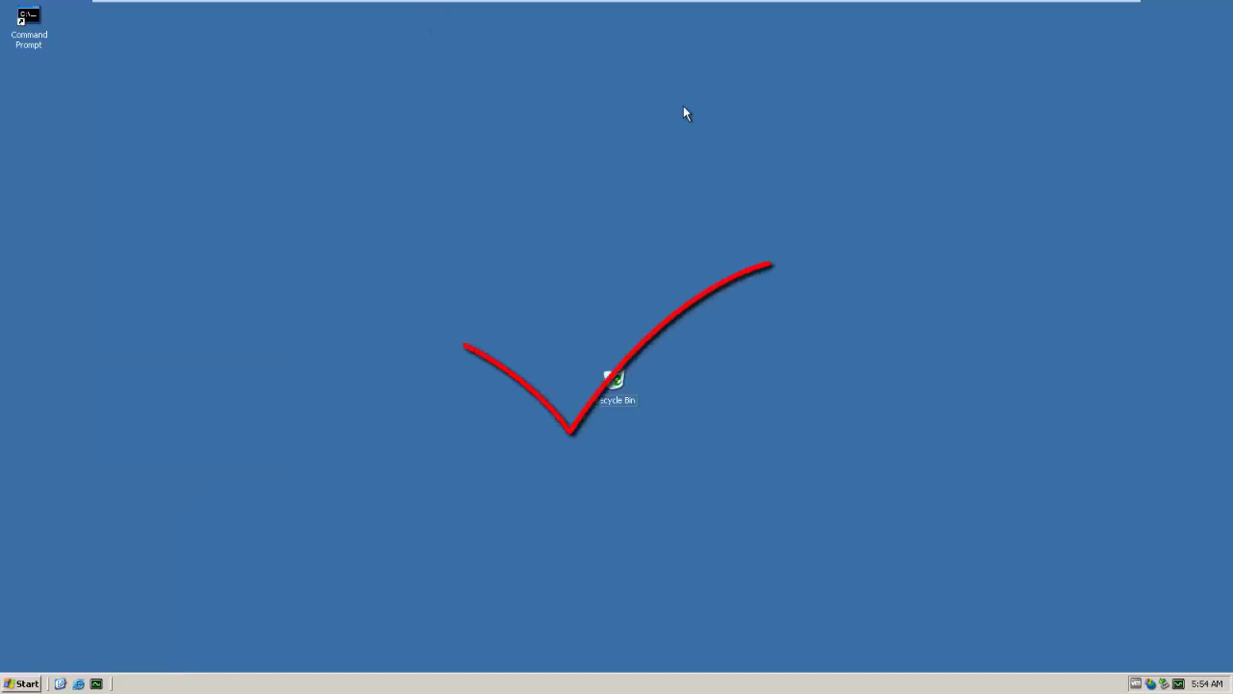
pyautogui.moveTo(669, 5)
pyautogui.click(550, 14)
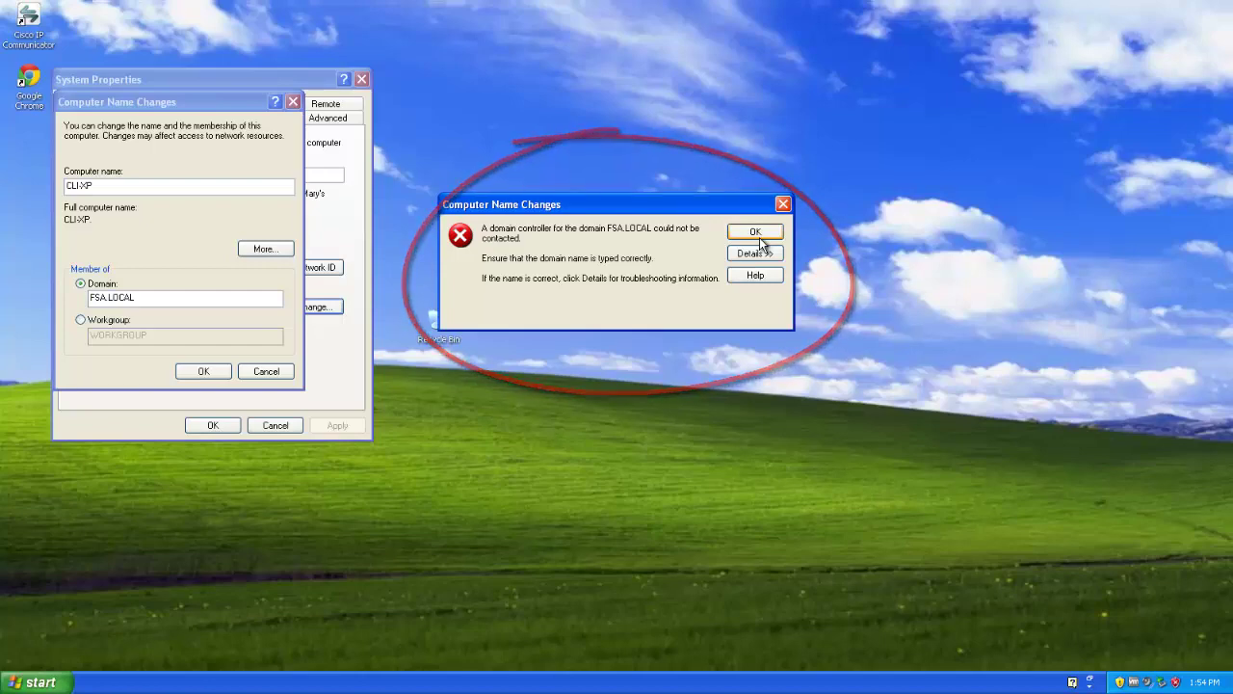
# Step: Dismiss the error and open windows, then reopen My Computer's Computer Name change settings
pyautogui.click(756, 232)
pyautogui.press('Escape')
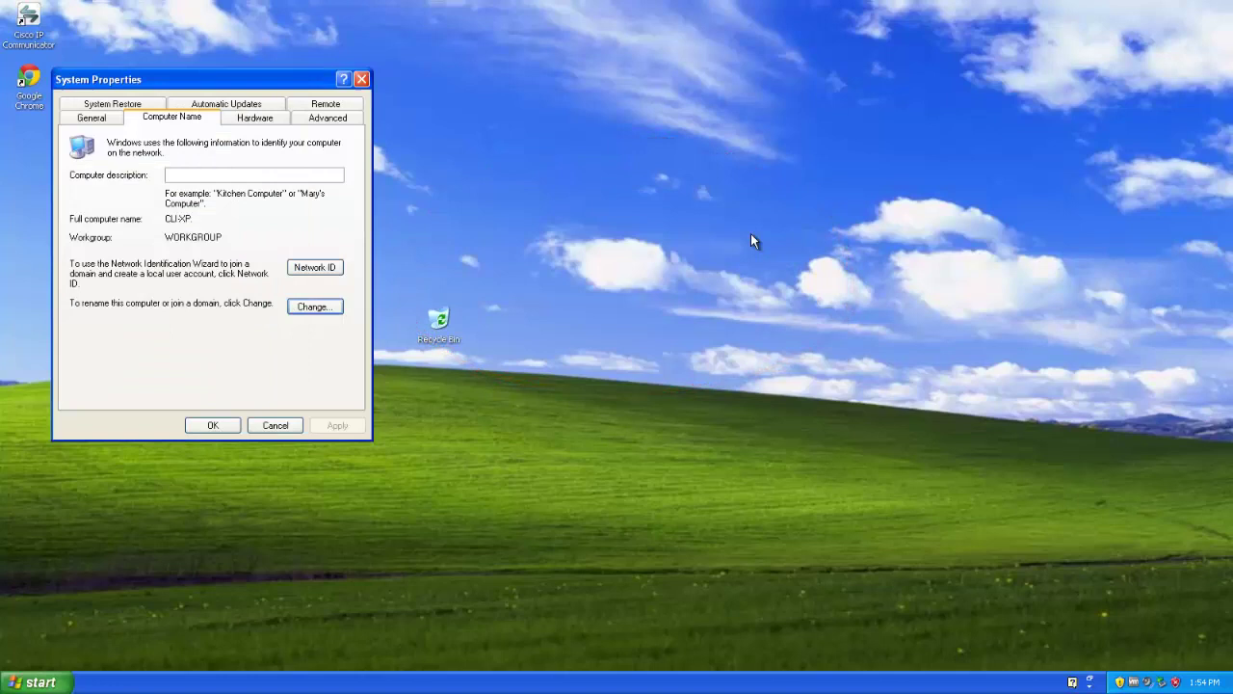
pyautogui.press('Escape')
pyautogui.click(13, 686)
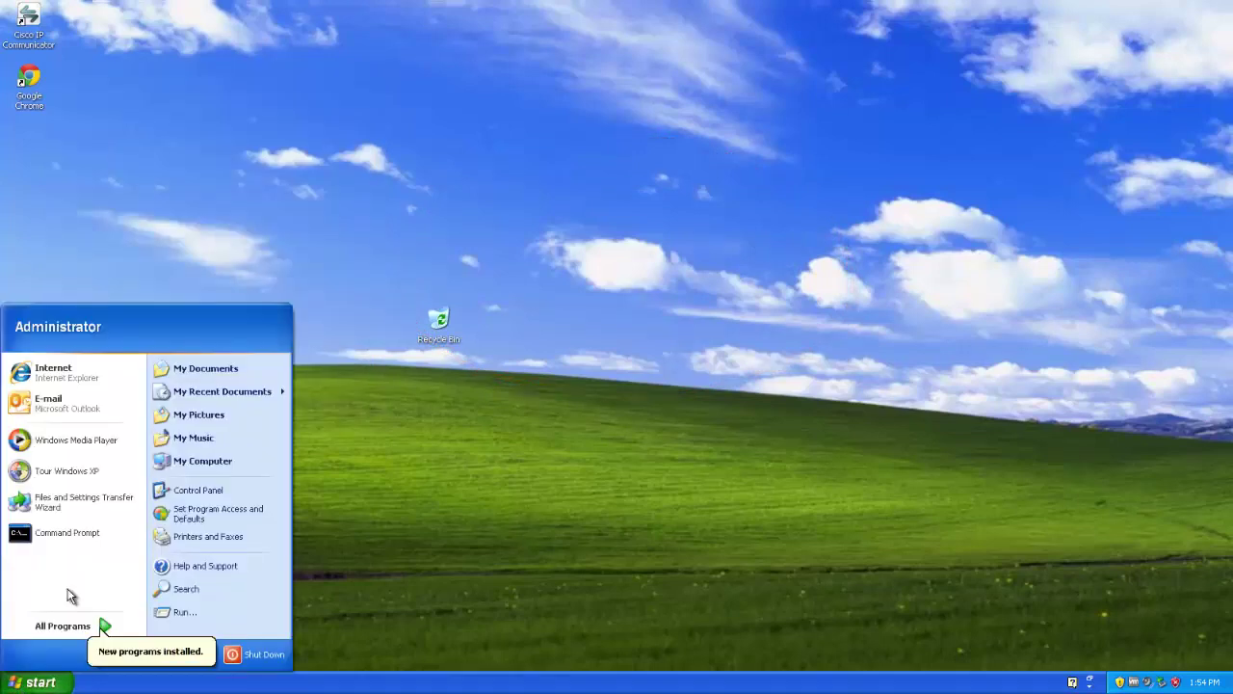
pyautogui.rightClick(188, 467)
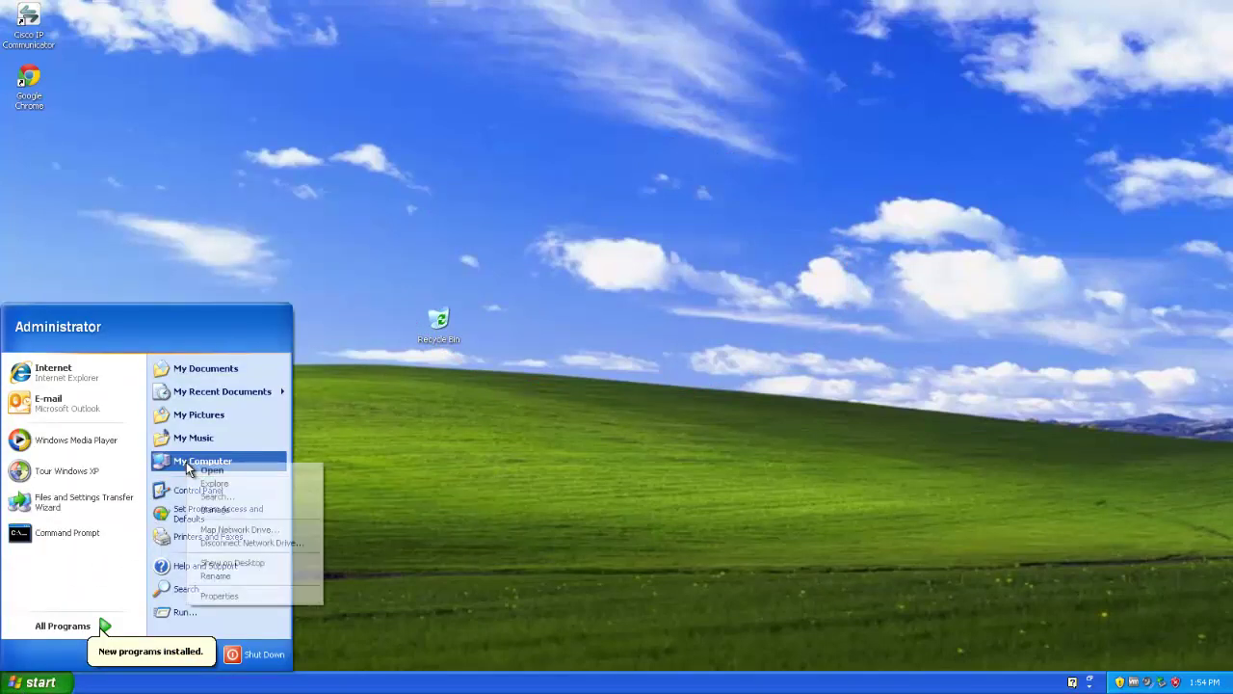
pyautogui.click(238, 596)
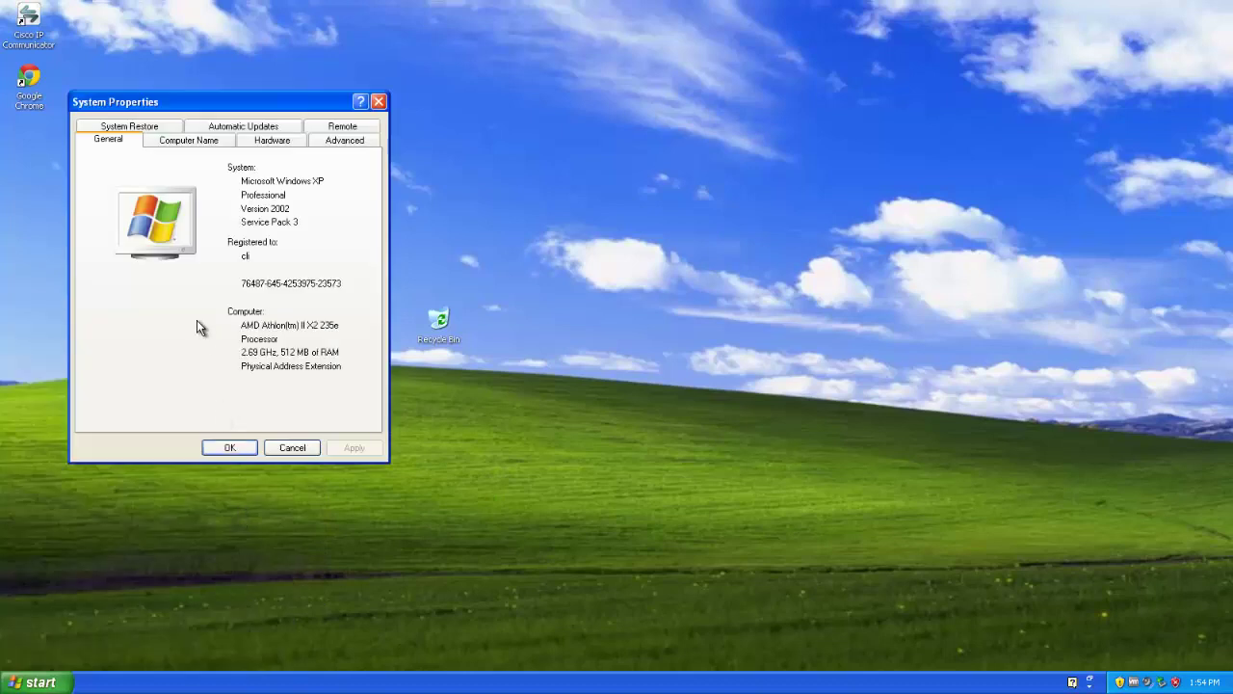
pyautogui.click(189, 143)
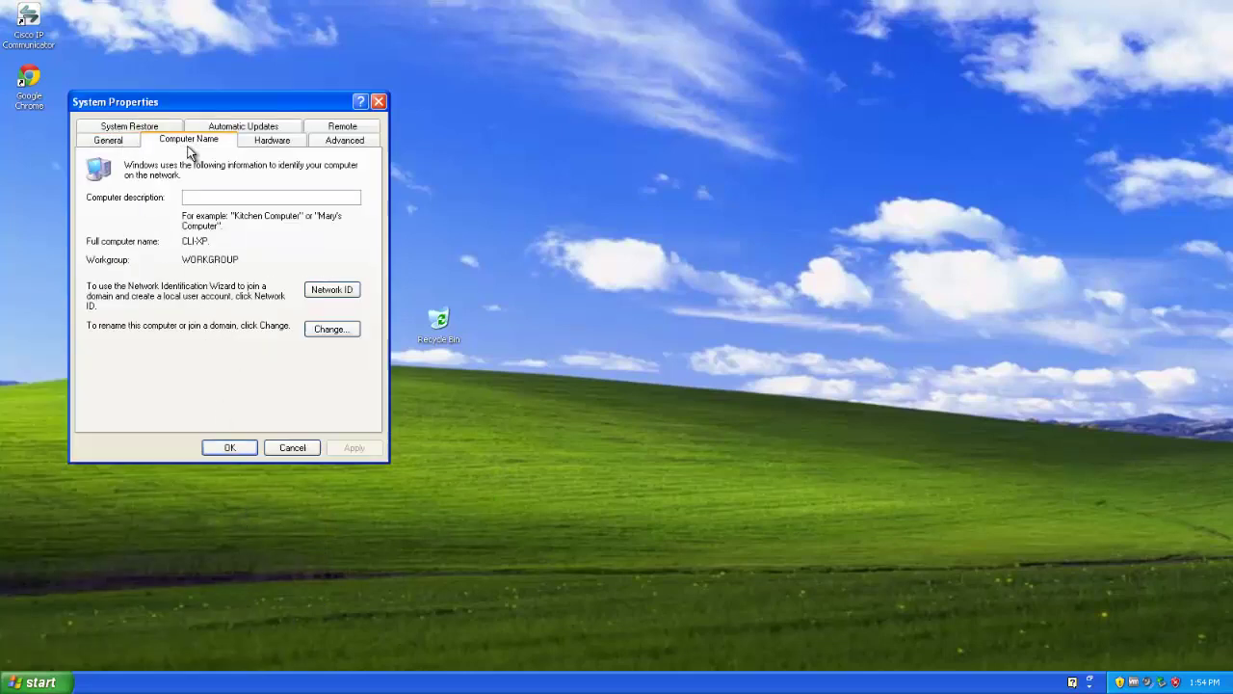
pyautogui.click(351, 336)
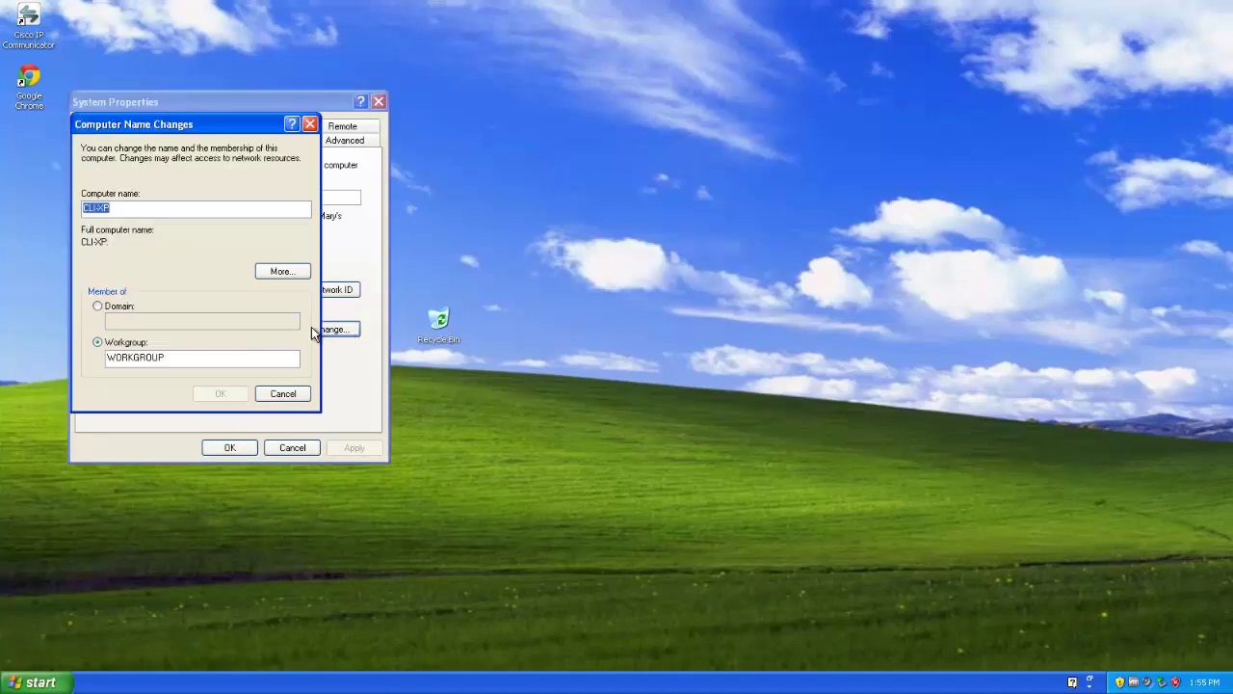
# Step: Choose Domain membership and submit FSA.LOCAL as the domain to join
pyautogui.click(108, 307)
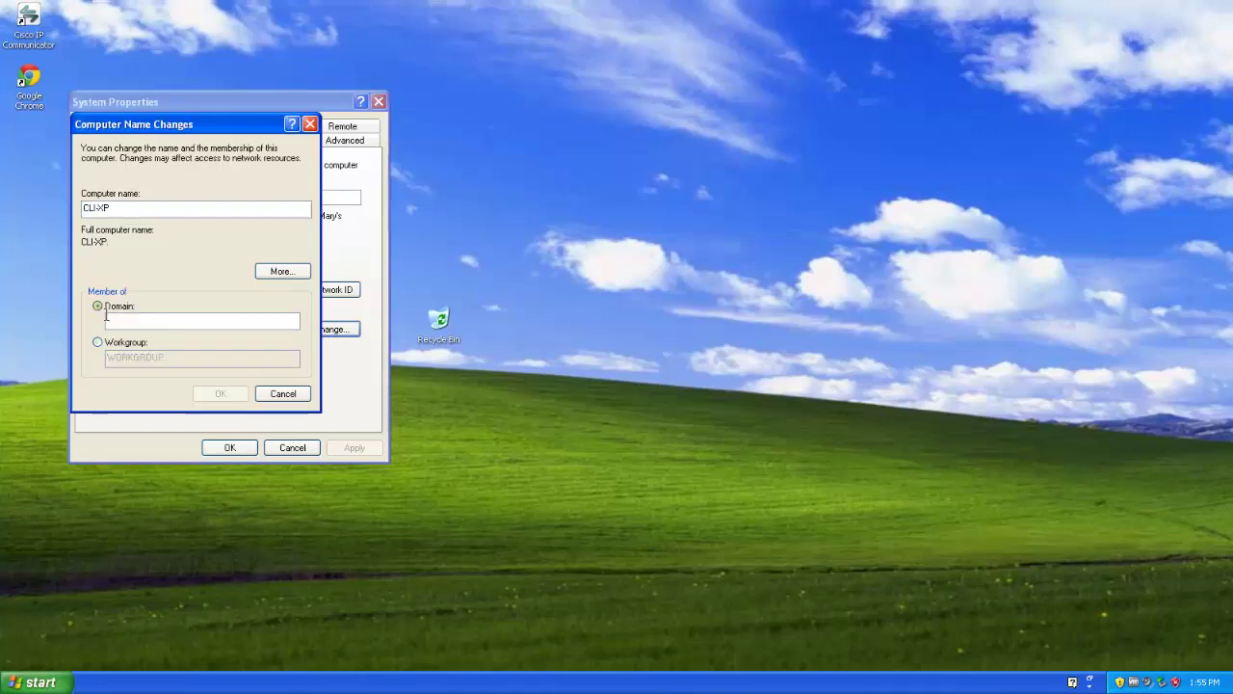
pyautogui.write('FSA.LOCAL')
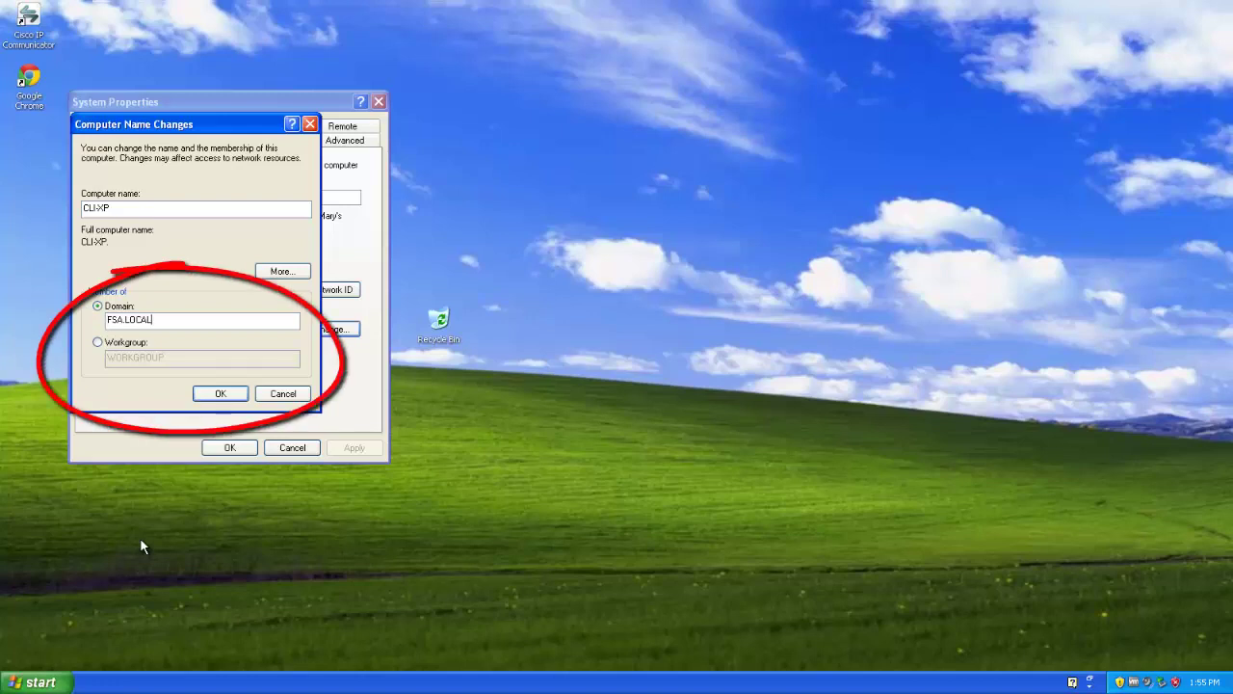
pyautogui.press('Return')
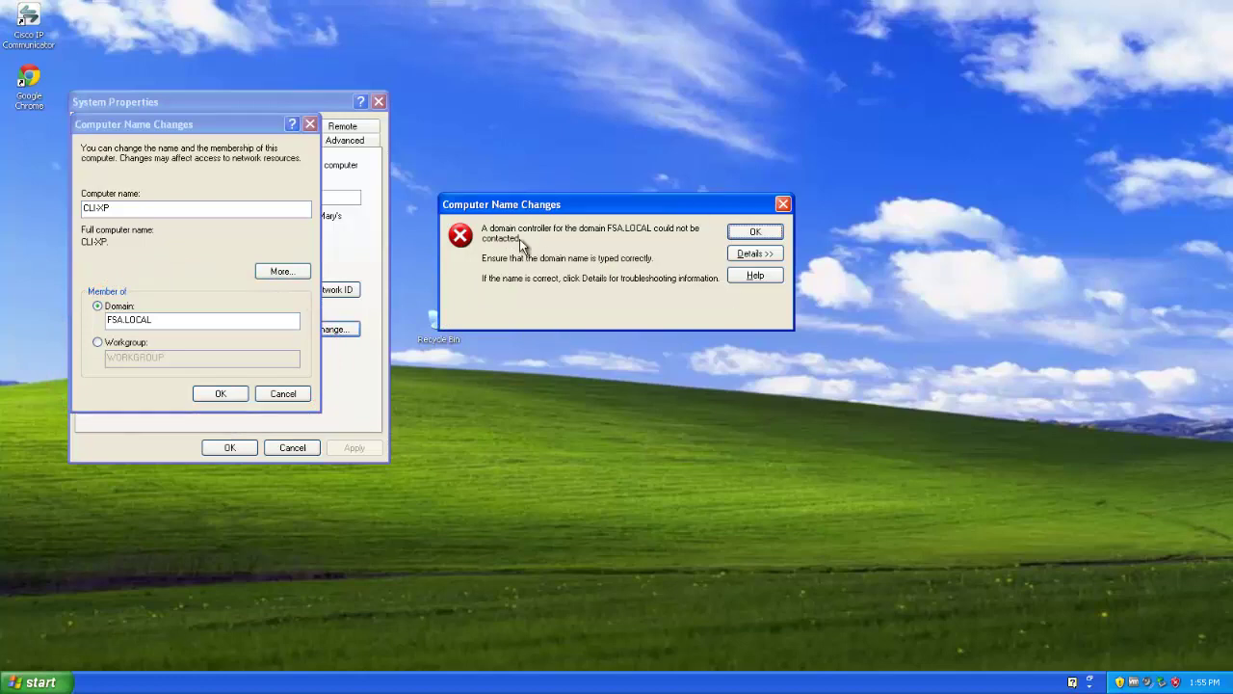
# Step: Read the join error's DNS troubleshooting details, then cancel Computer Name Changes and System Properties
pyautogui.moveTo(747, 253); pyautogui.dragTo(691, 253)
pyautogui.click(754, 254)
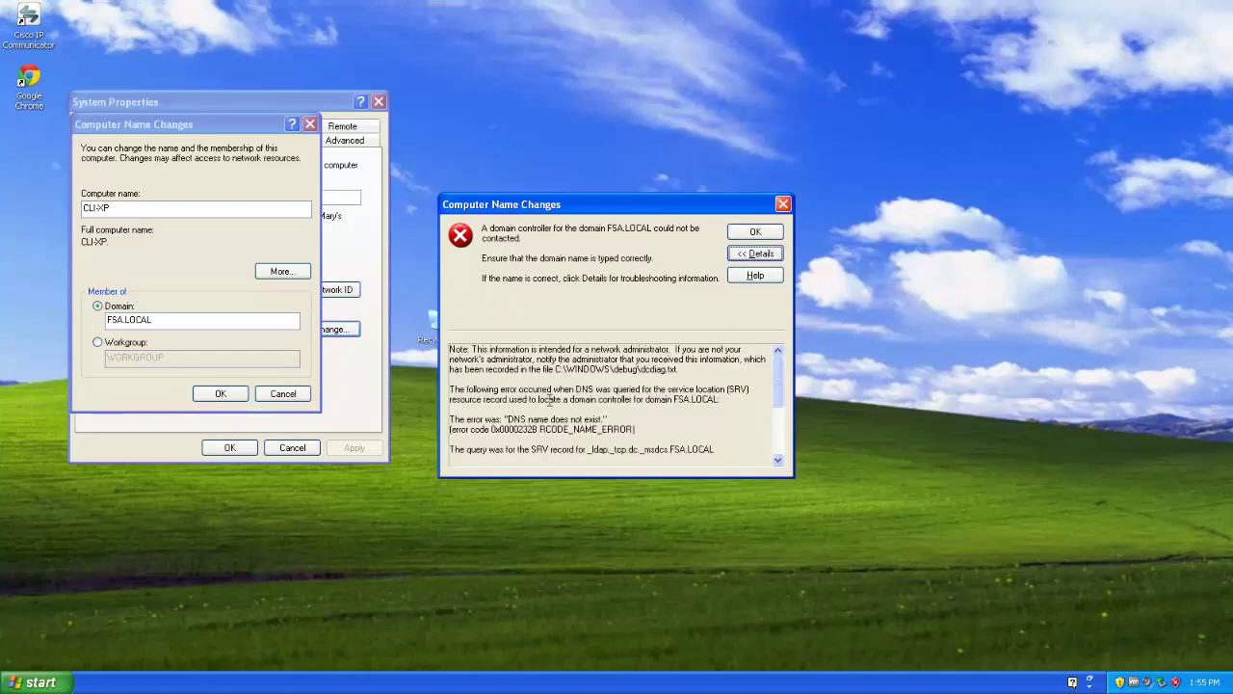
pyautogui.moveTo(778, 386)
pyautogui.mouseDown()
pyautogui.moveTo(783, 430)
pyautogui.moveTo(779, 358)
pyautogui.mouseUp()
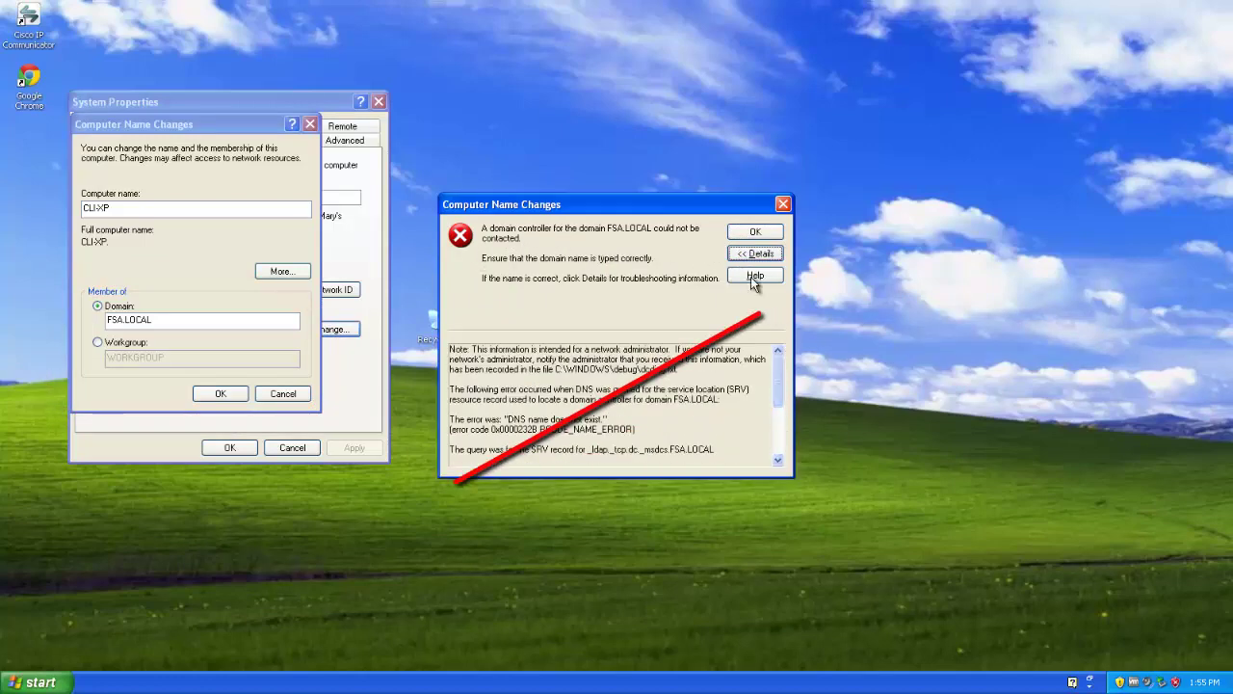
pyautogui.click(762, 233)
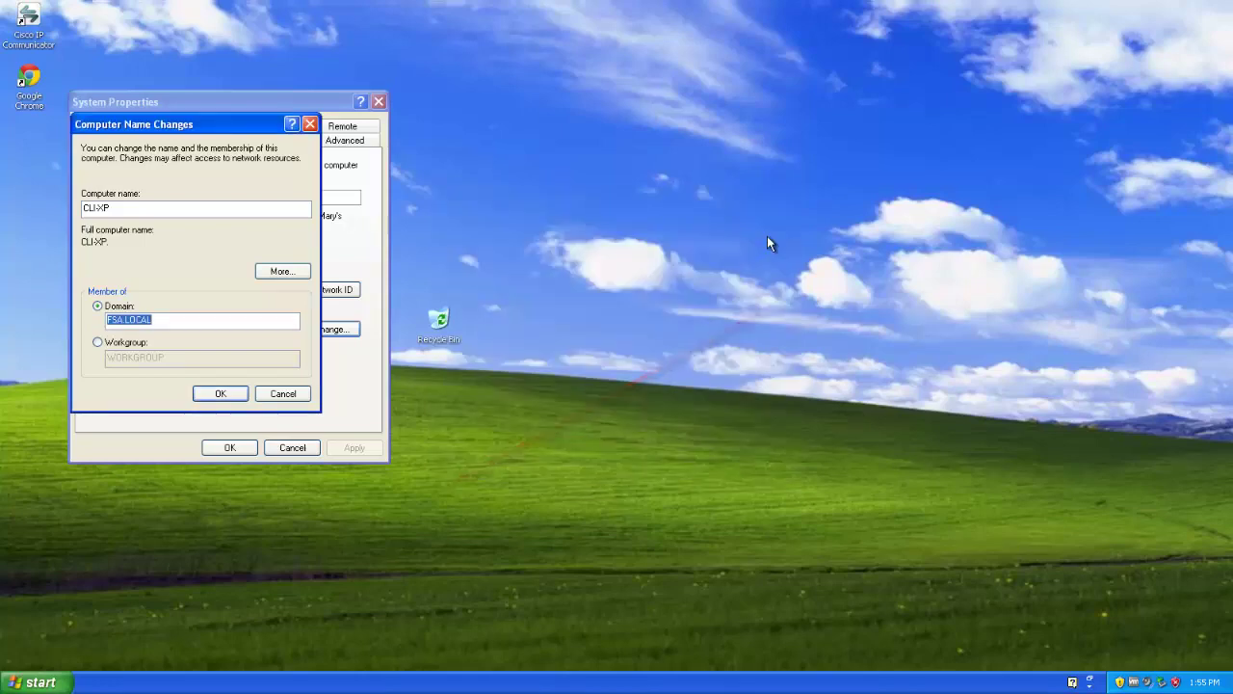
pyautogui.click(288, 393)
pyautogui.click(298, 447)
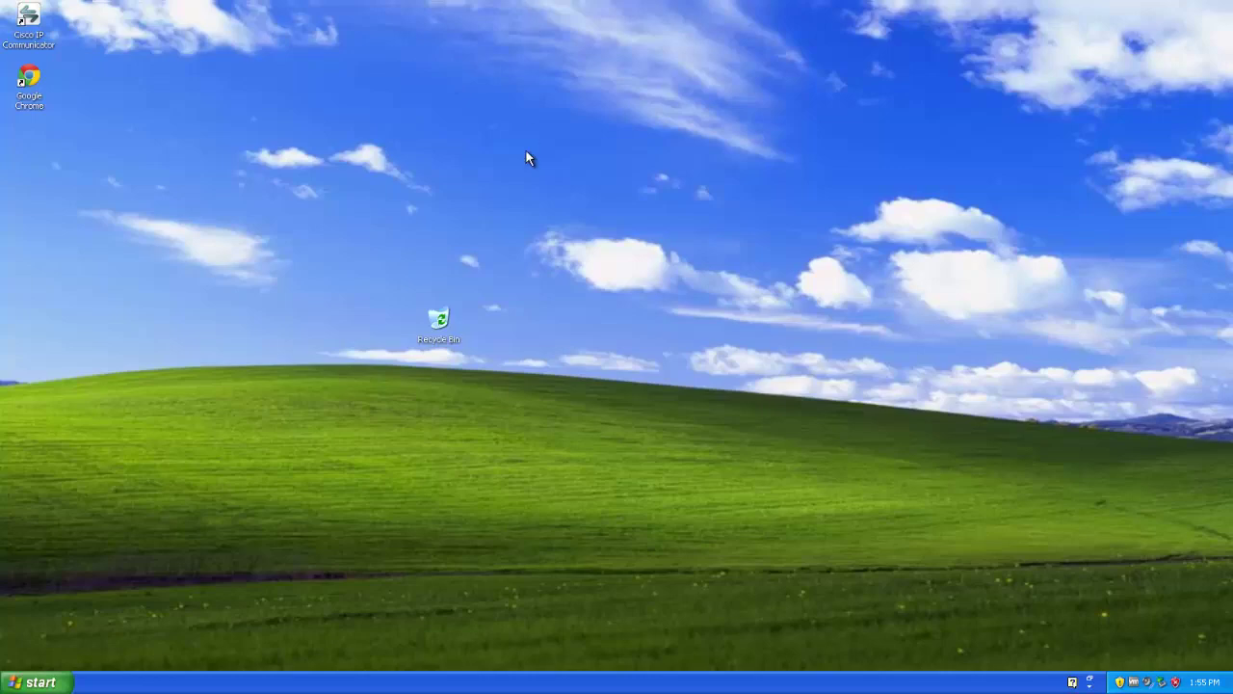
# Step: Run ipconfig in a Server 2003 command prompt, showing IP 192.168.2.123 and mask 255.255.255.0
pyautogui.moveTo(581, 3)
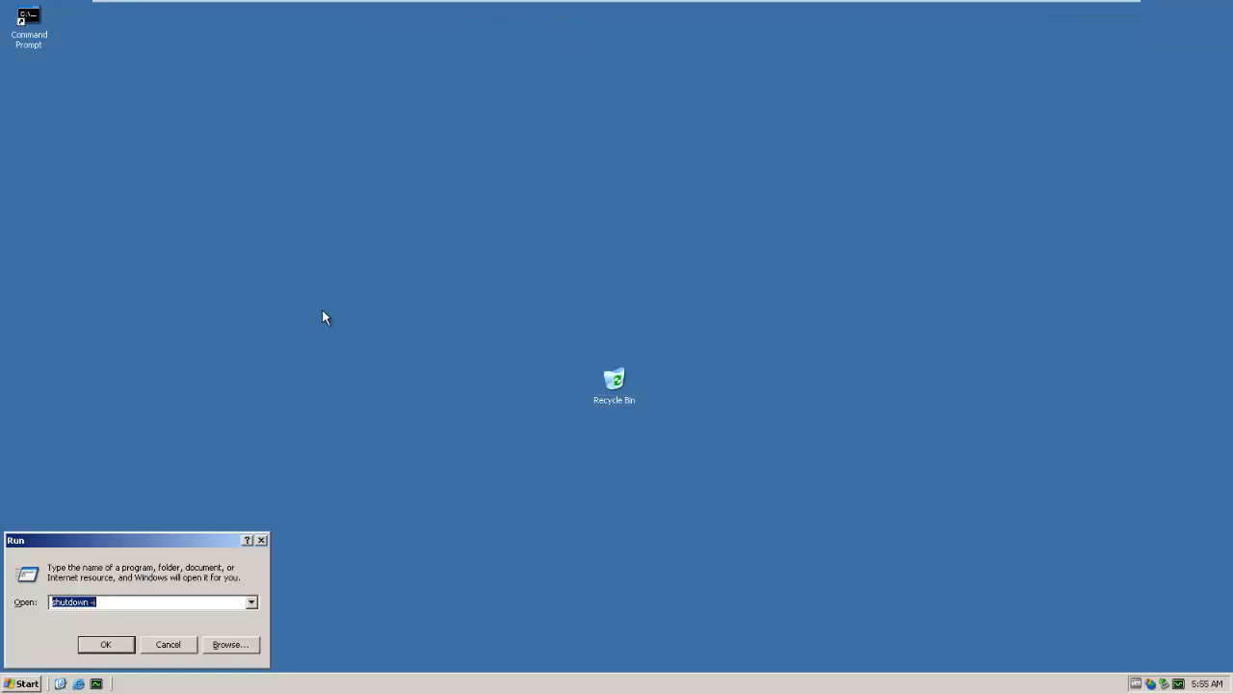
pyautogui.write('cmd')
pyautogui.press('Return')
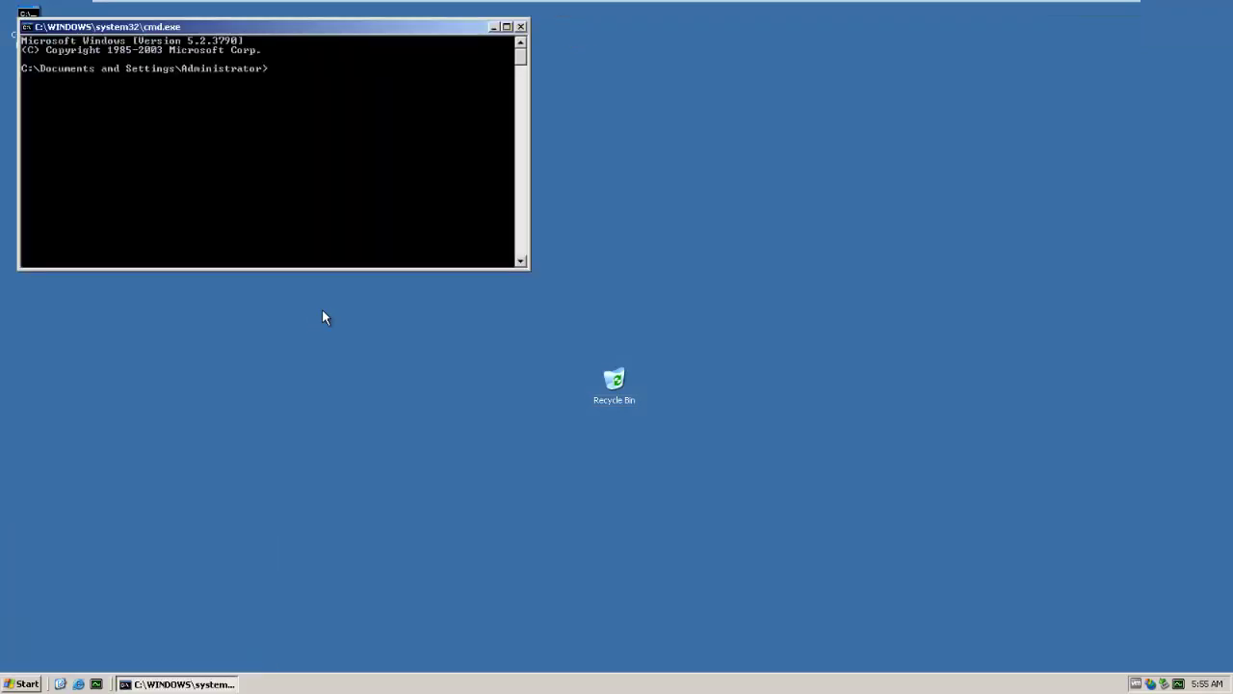
pyautogui.write('ipconfig')
pyautogui.press('Return')
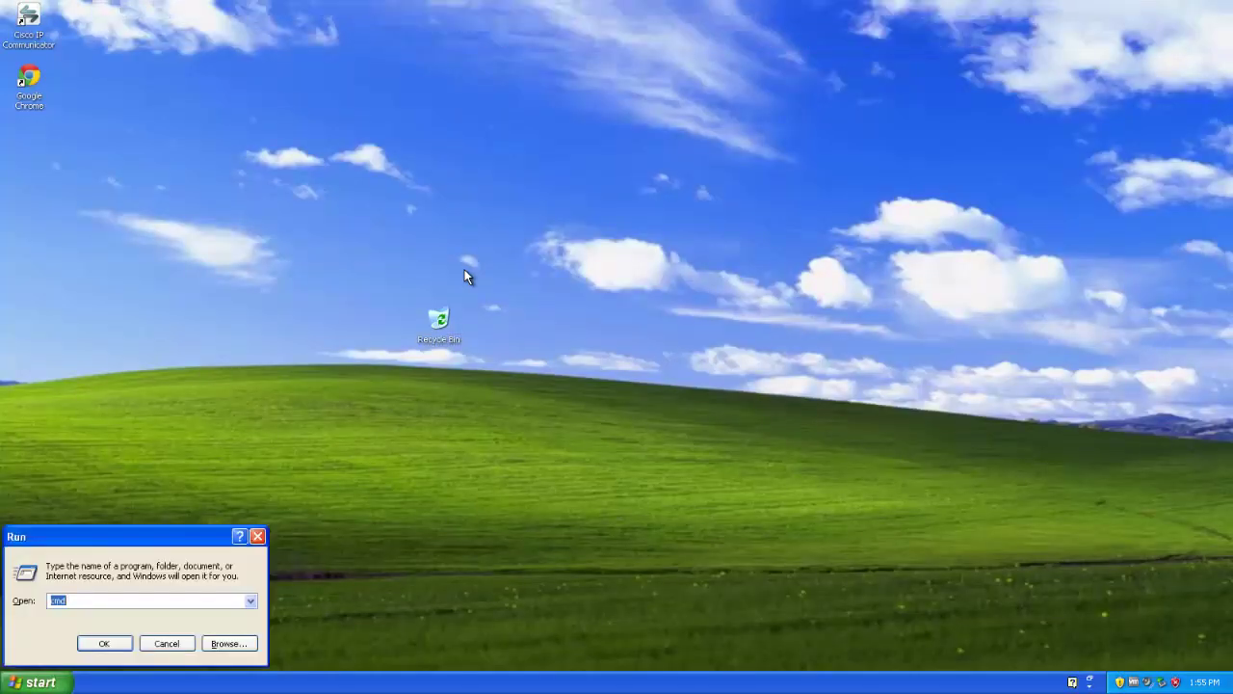
# Step: Open a command prompt on XP, ping 192.168.2.123, then exit the command window
pyautogui.press('Return')
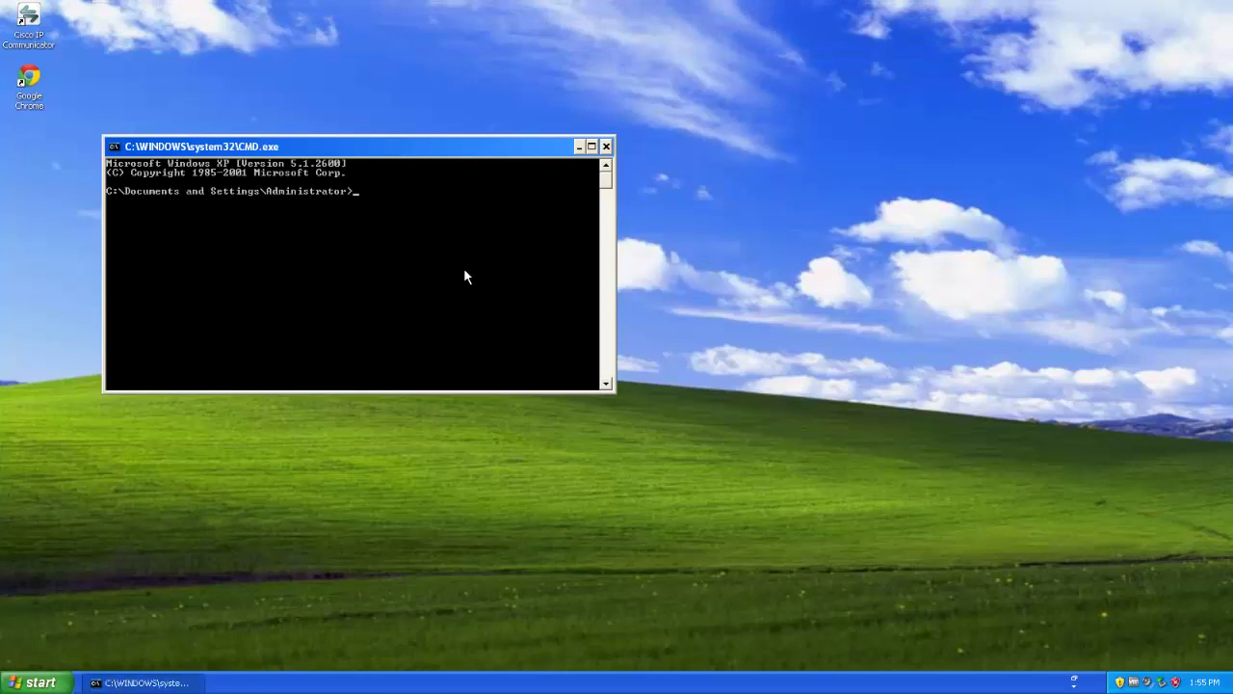
pyautogui.write('ping 192.168.2.123')
pyautogui.press('Return')
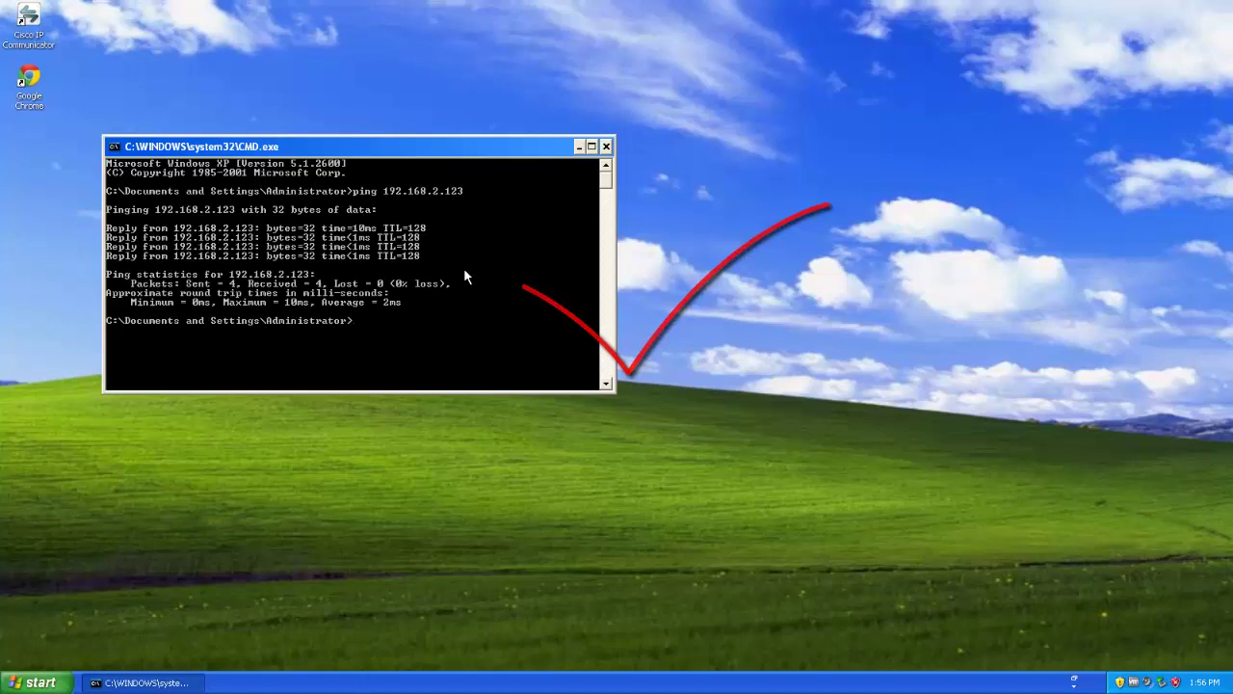
pyautogui.write('exit')
pyautogui.press('Return')
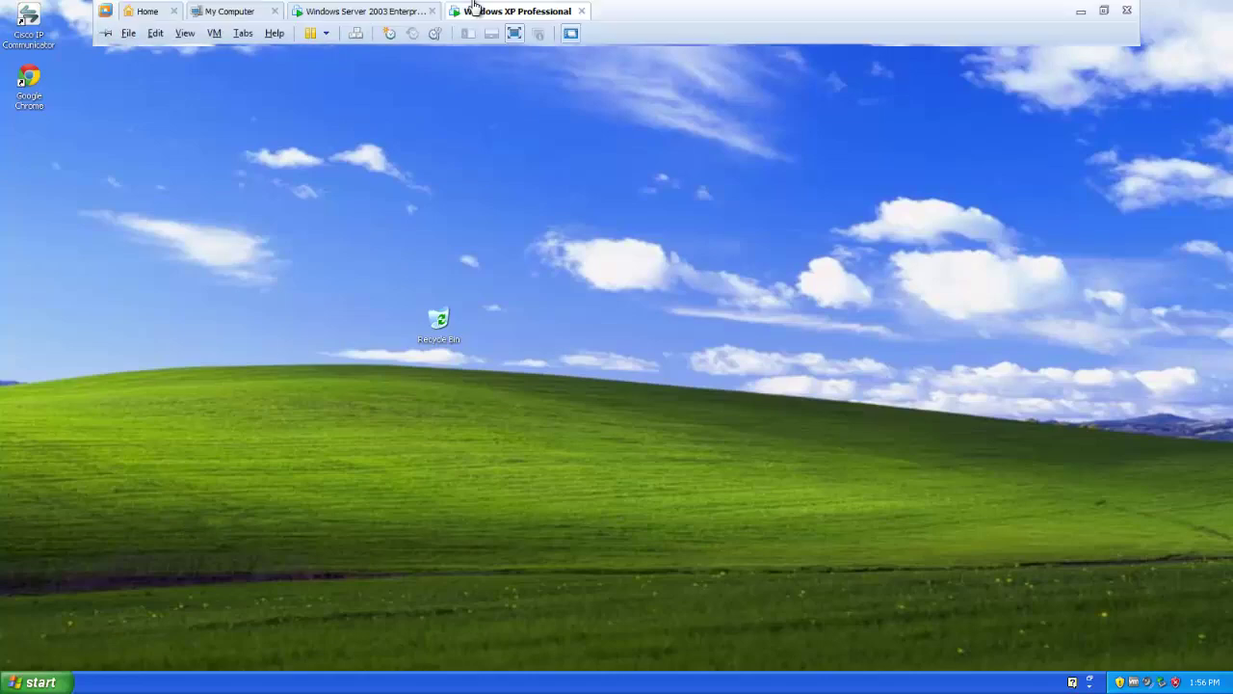
pyautogui.rightClick(473, 11)
pyautogui.click(498, 214)
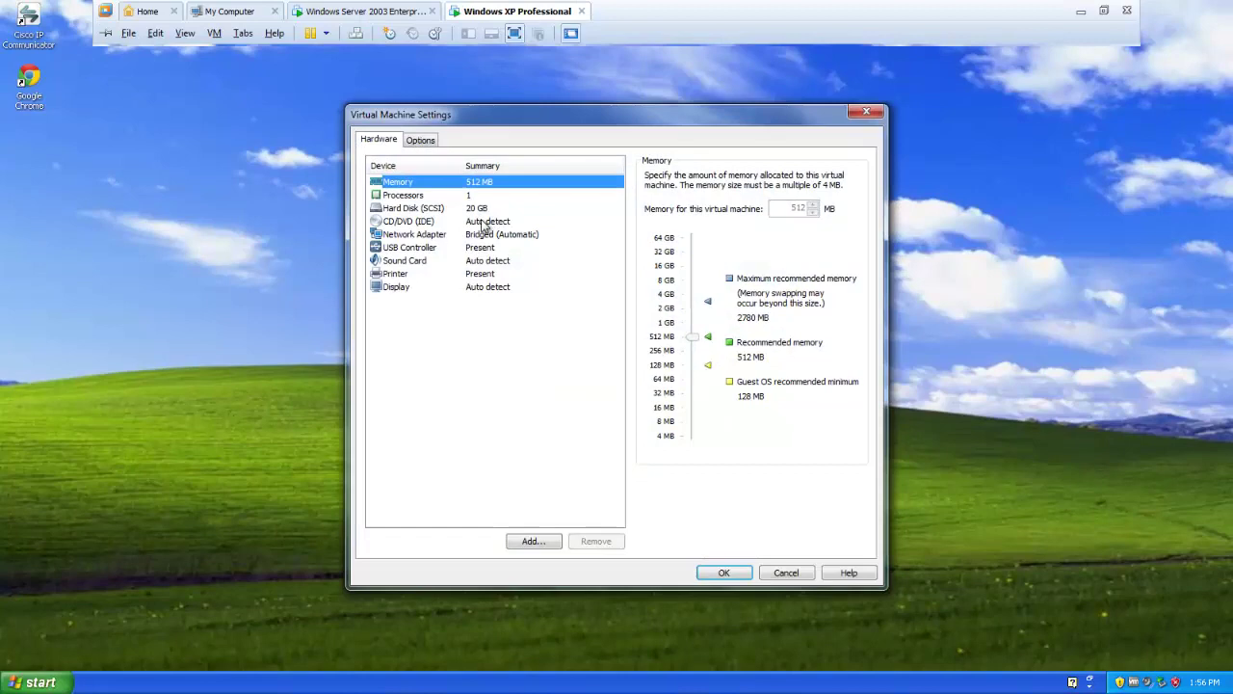
pyautogui.click(433, 236)
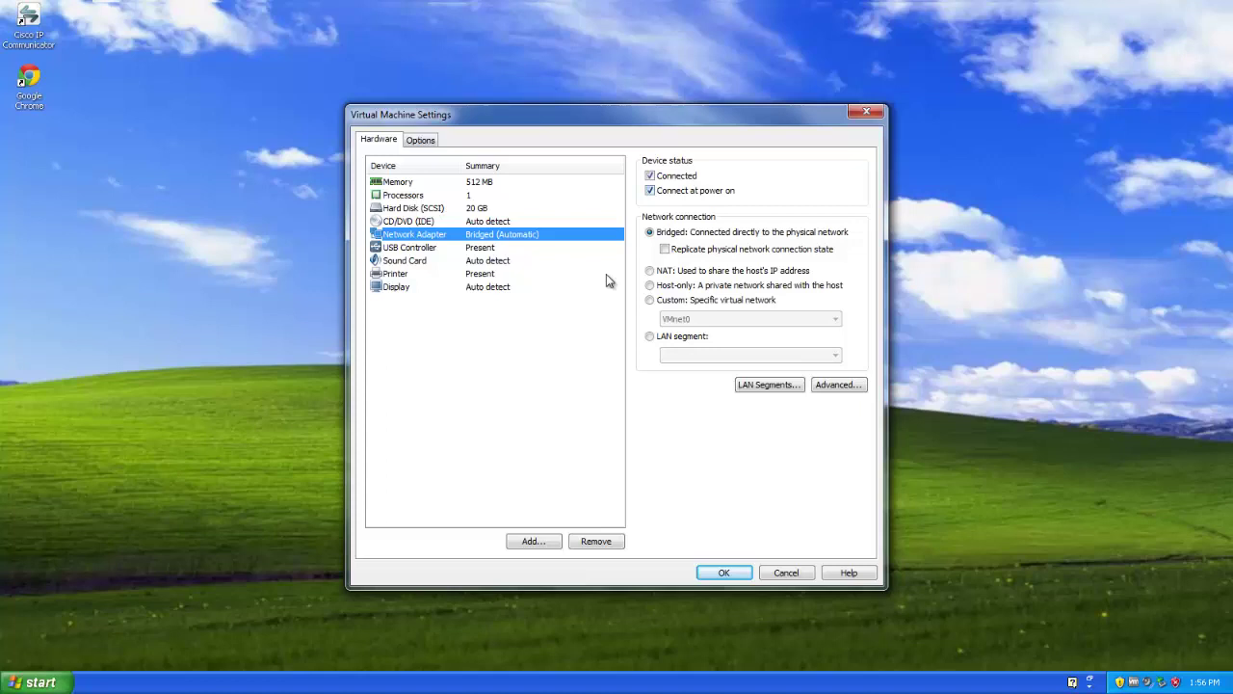
pyautogui.click(866, 114)
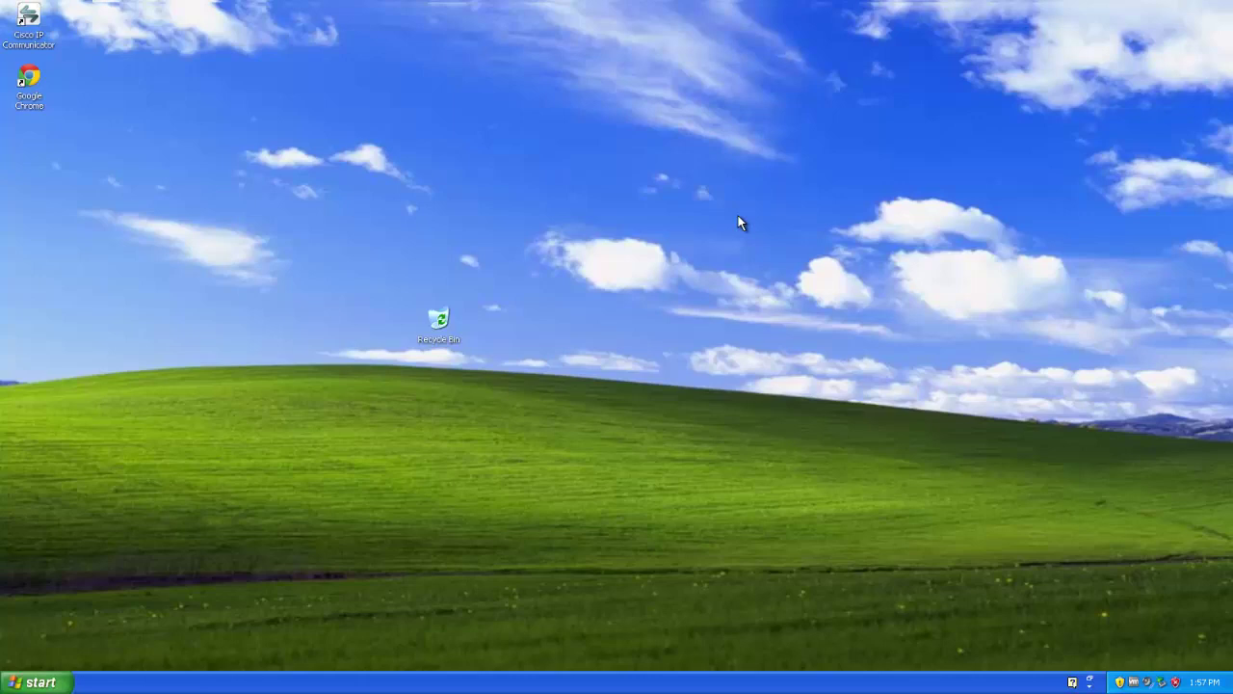
# Step: Open Network Connections from the Control Panel and bring up Local Area Connection's actions
pyautogui.press('super')
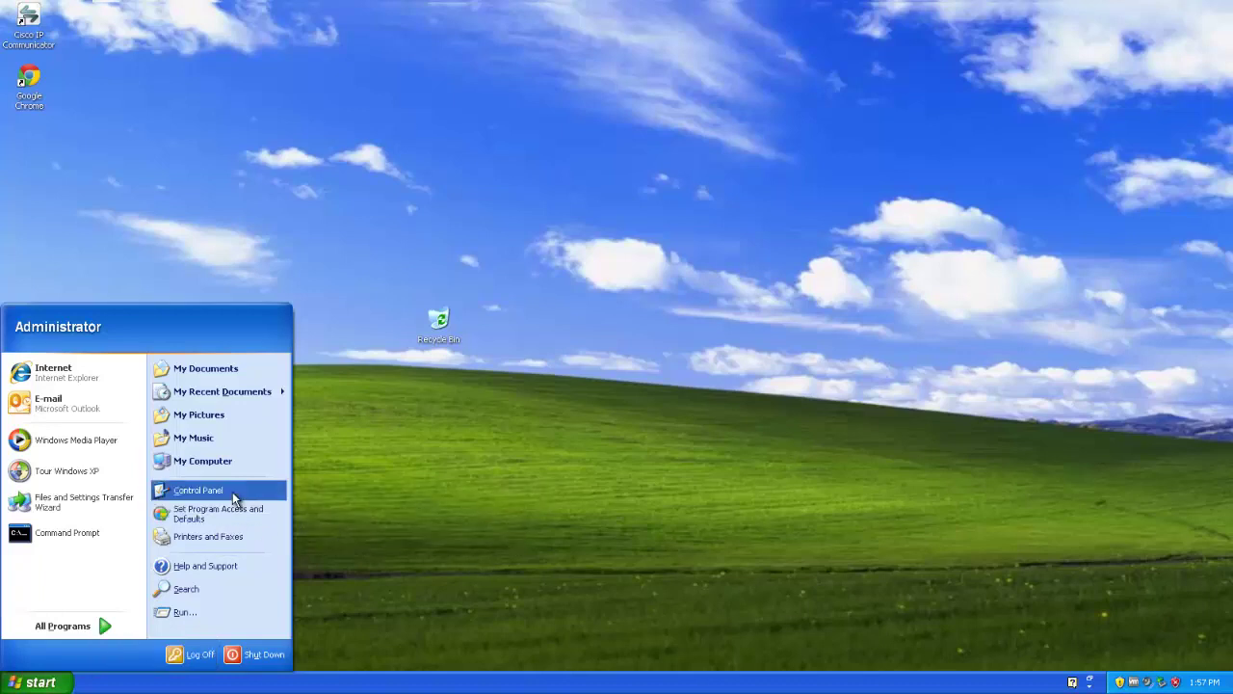
pyautogui.click(234, 493)
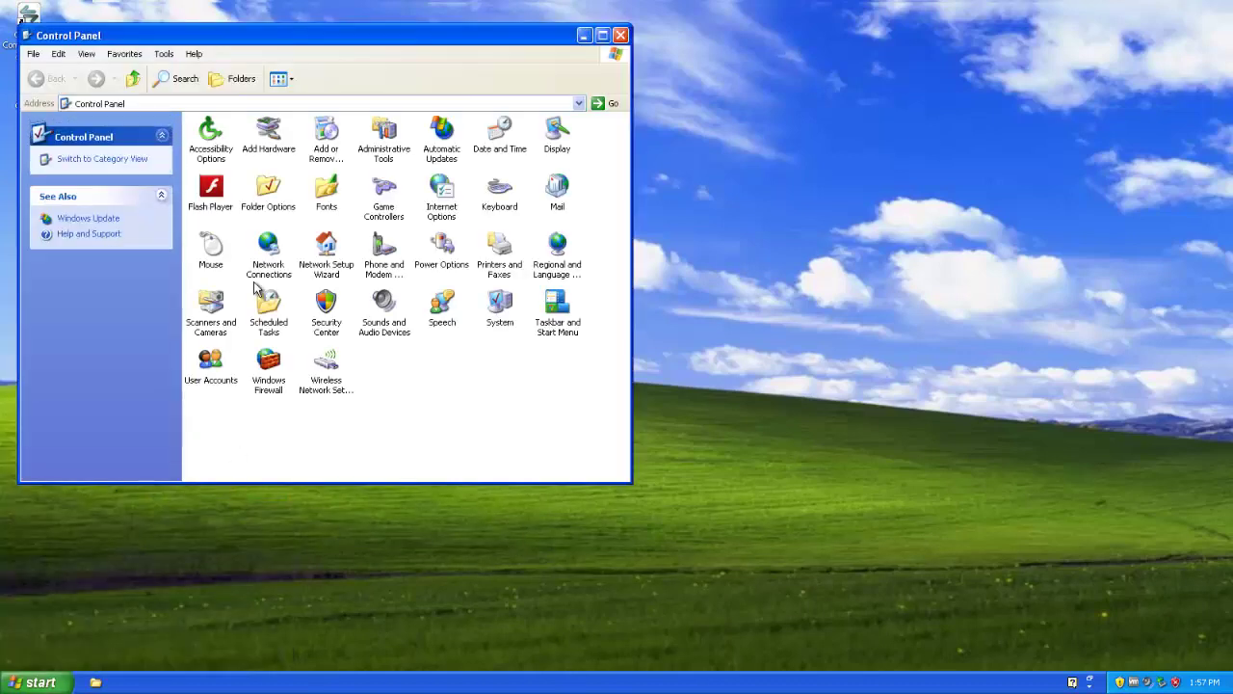
pyautogui.doubleClick(265, 274)
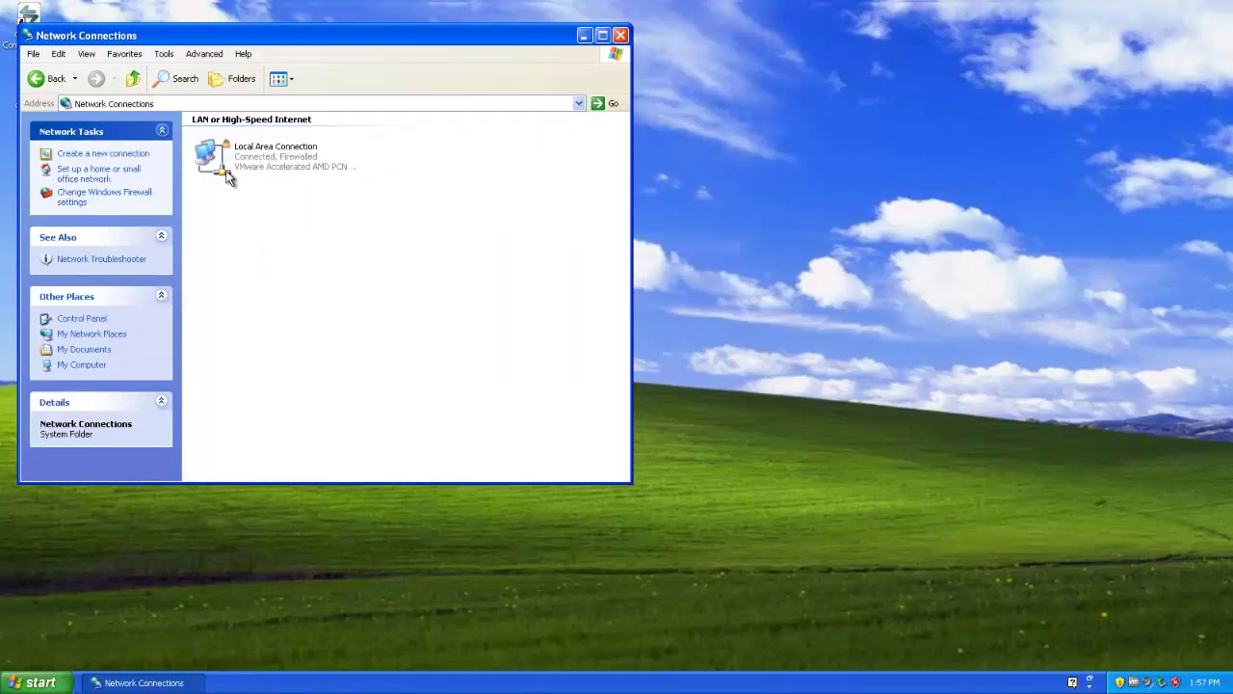
pyautogui.click(224, 166)
pyautogui.rightClick(222, 162)
pyautogui.click(143, 232)
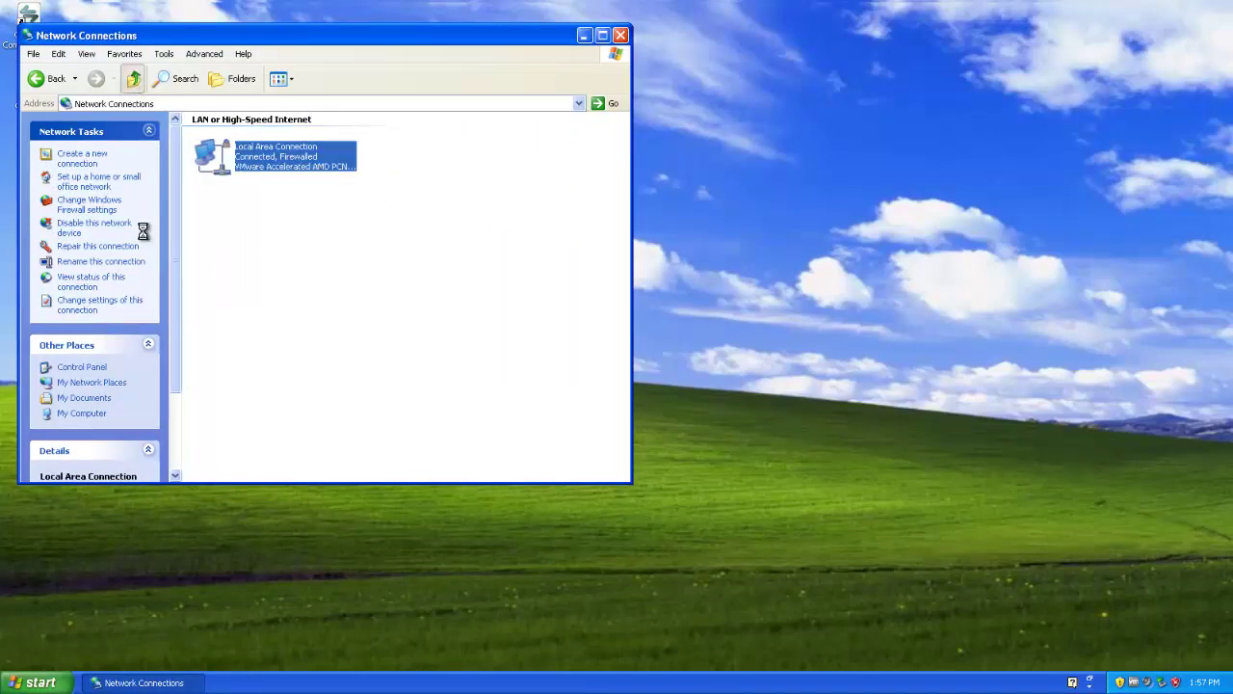
# Step: Open the Local Area Connection's properties and select Internet Protocol (TCP/IP)
pyautogui.click(133, 78)
pyautogui.click(283, 279)
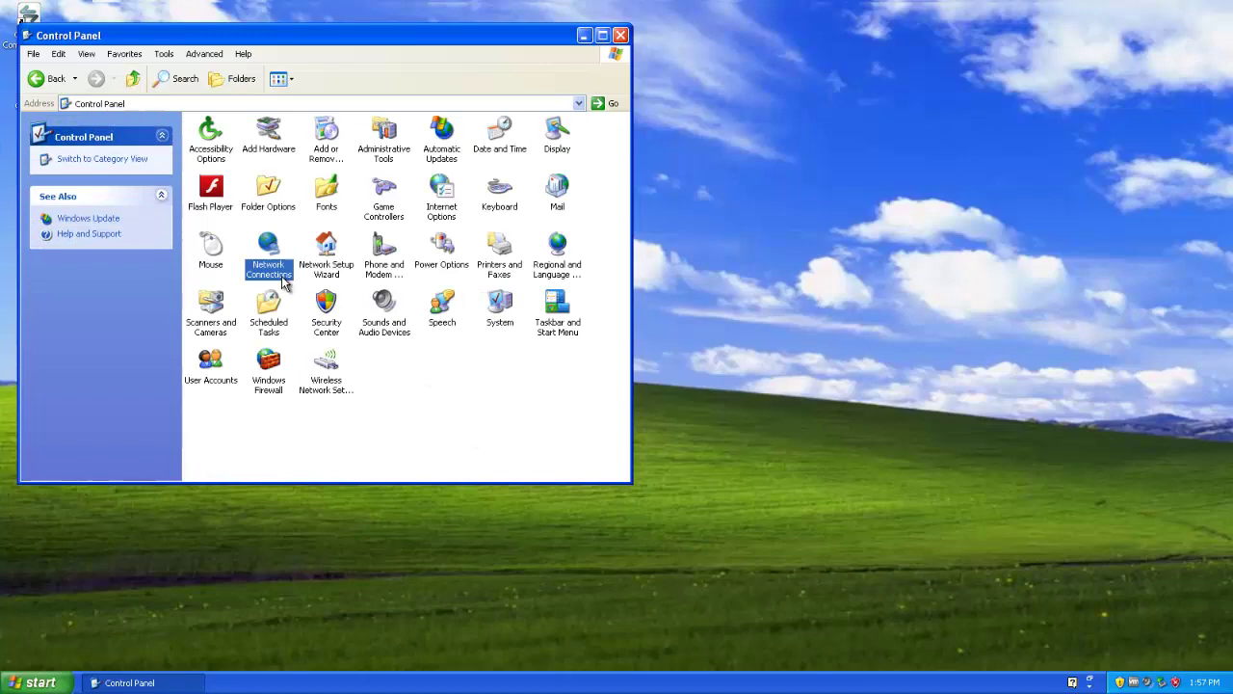
pyautogui.doubleClick(285, 282)
pyautogui.rightClick(228, 158)
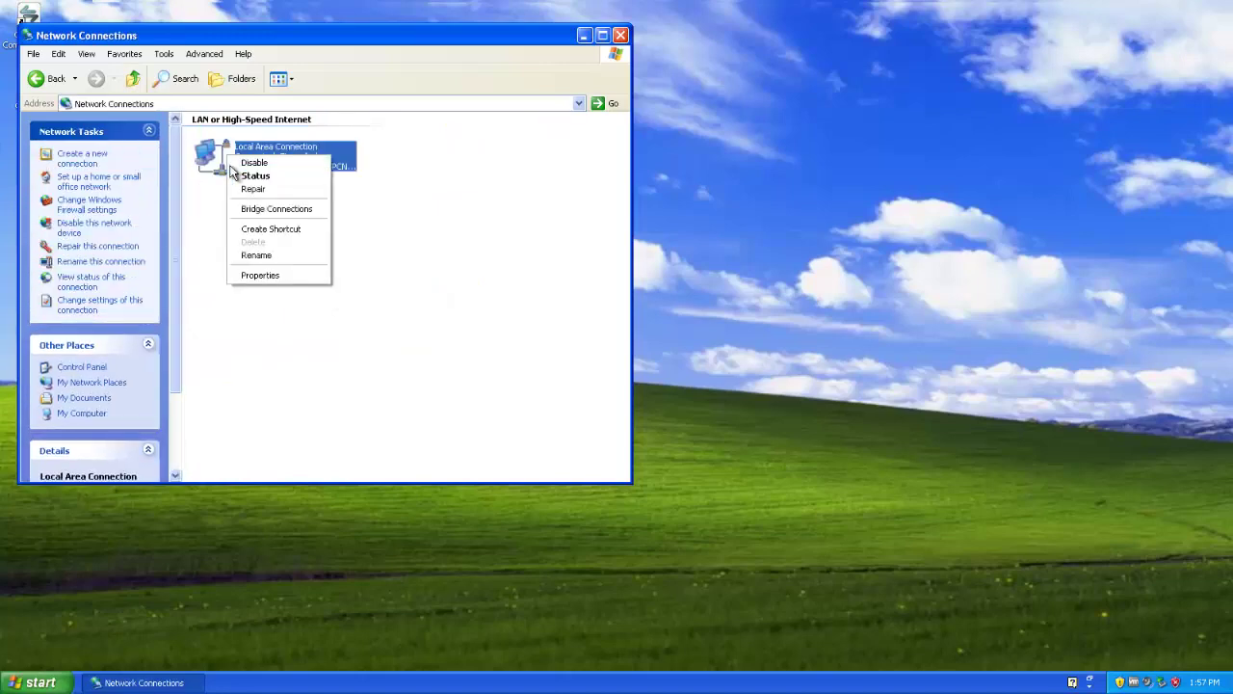
pyautogui.click(276, 280)
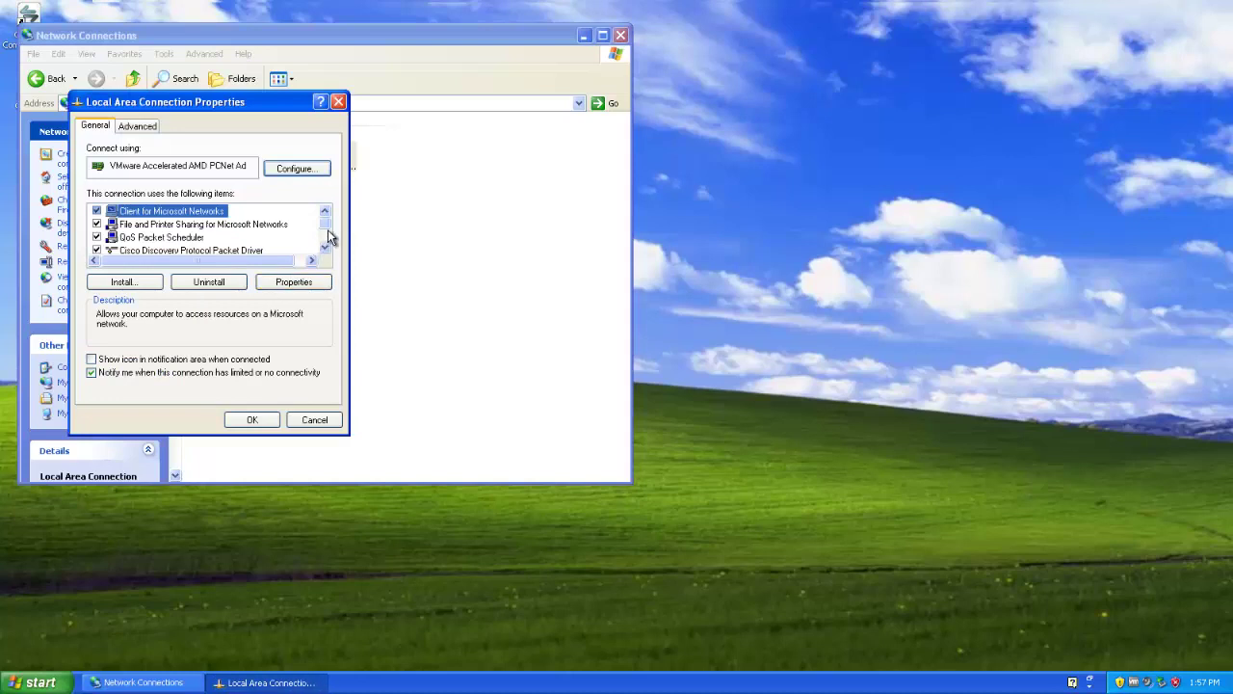
pyautogui.moveTo(323, 225); pyautogui.dragTo(324, 238)
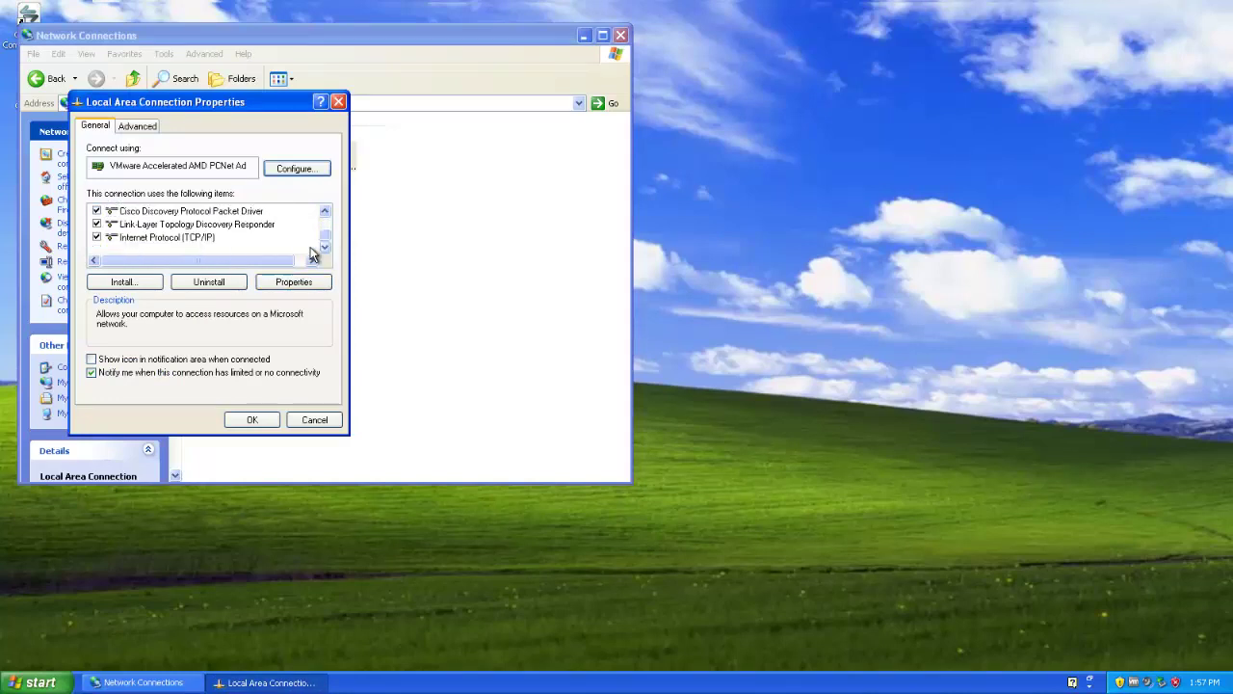
pyautogui.click(169, 237)
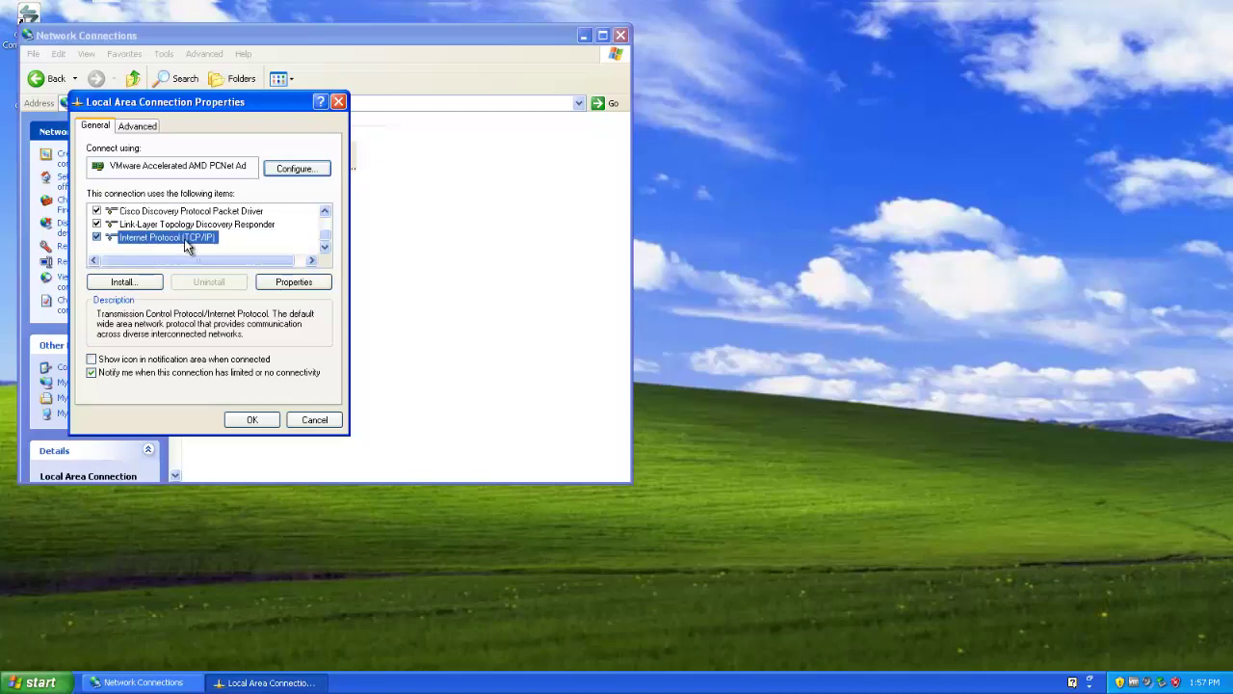
# Step: Set TCP/IP DNS to 192.168.2.123 preferred and 8.8.8.8 alternate, then close the connection properties
pyautogui.click(270, 282)
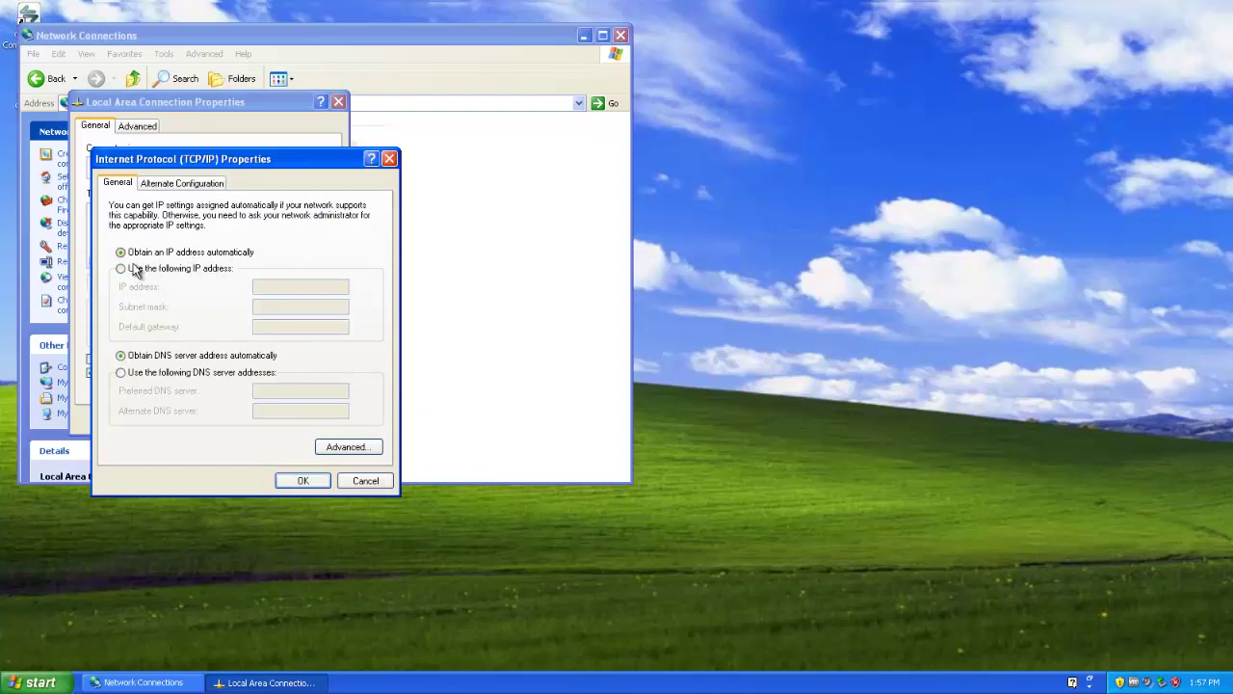
pyautogui.click(122, 372)
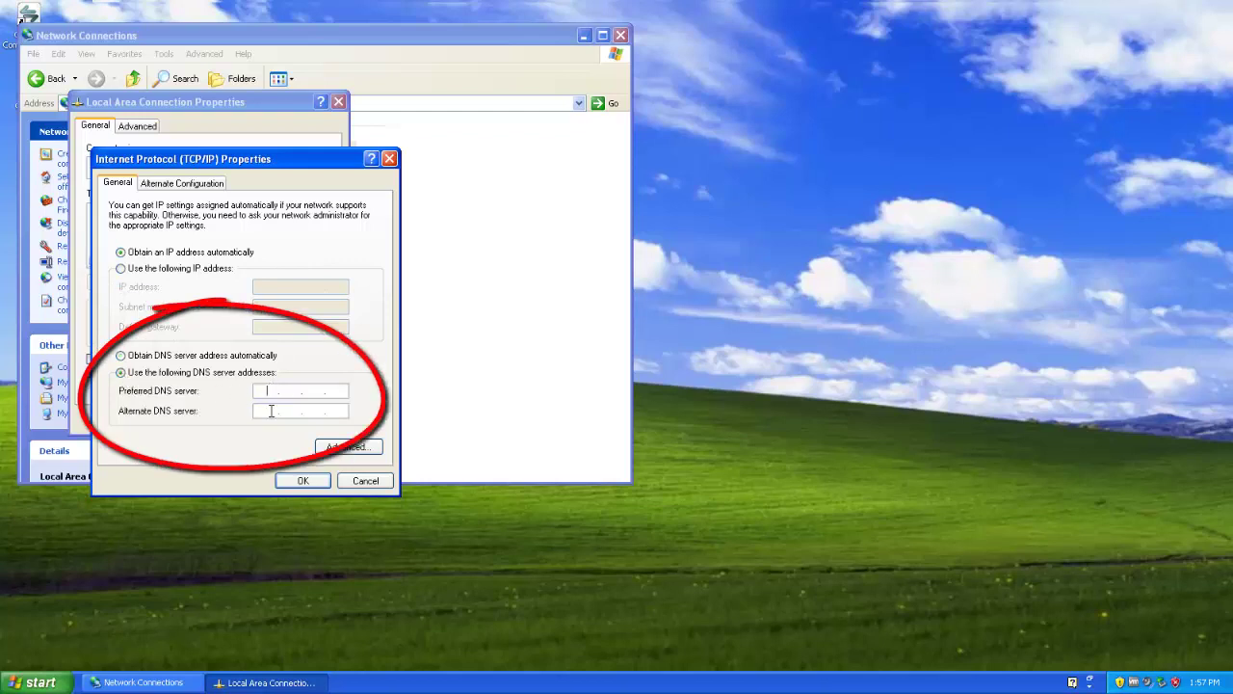
pyautogui.write('192.168.8')
pyautogui.press('BackSpace')
pyautogui.write('2.123')
pyautogui.click(262, 412)
pyautogui.write('8.8.8.8')
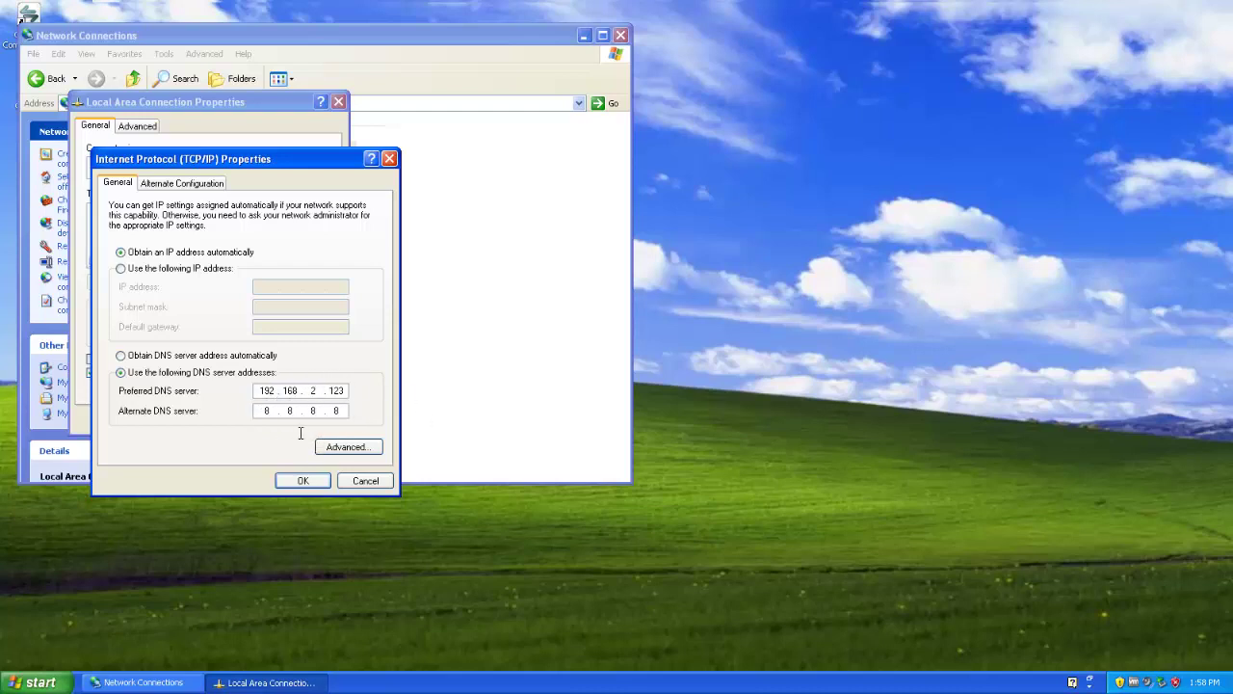
pyautogui.click(302, 481)
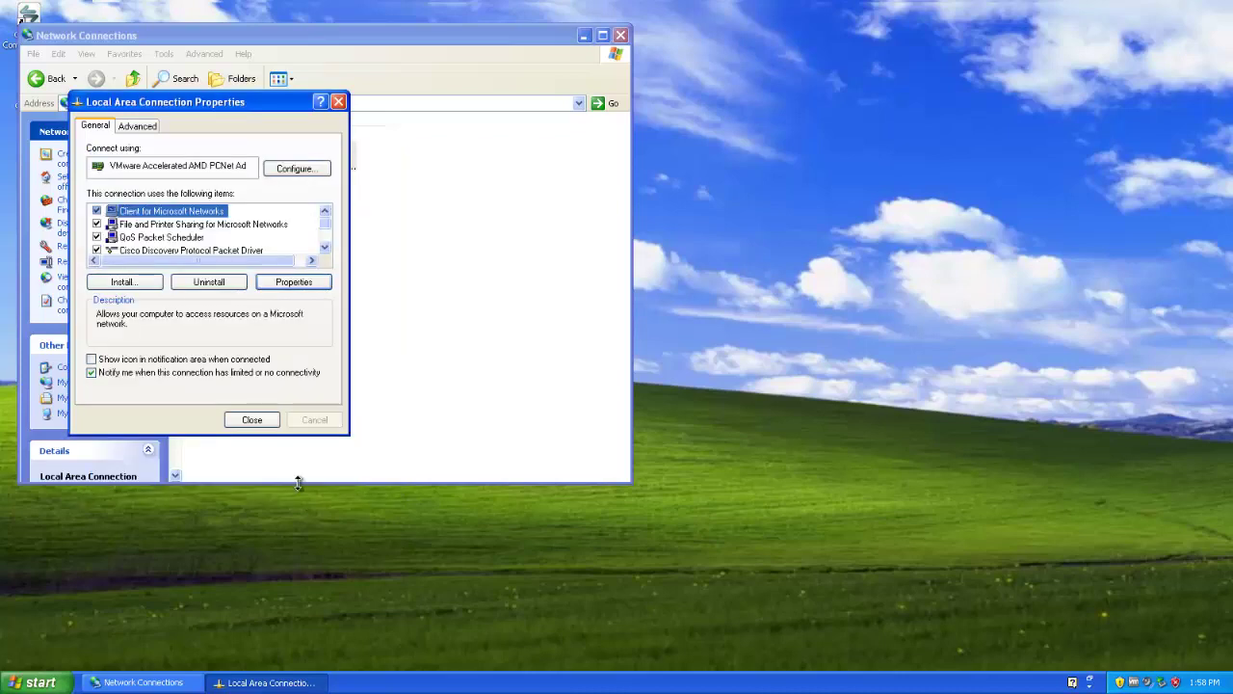
pyautogui.click(254, 422)
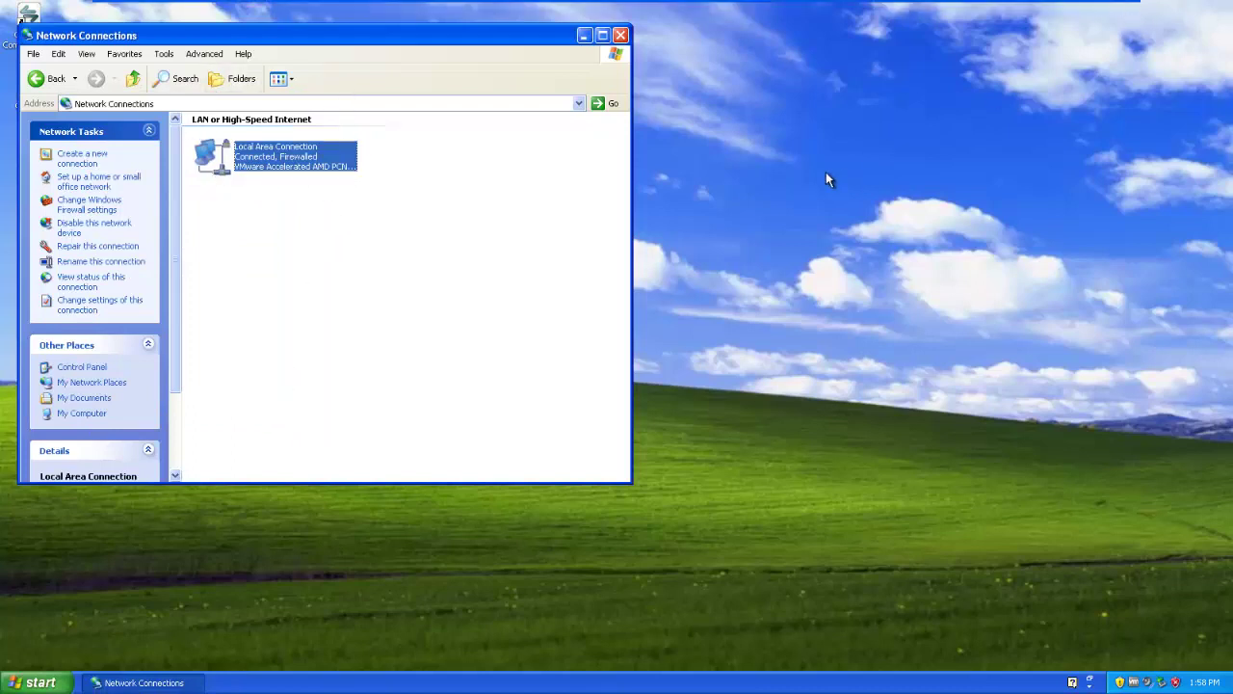
# Step: Ping 192.168.2.123 from a command prompt, then close it and the Network Connections window
pyautogui.press('super+r')
pyautogui.write('cmd')
pyautogui.press('Return')
pyautogui.write('pi')
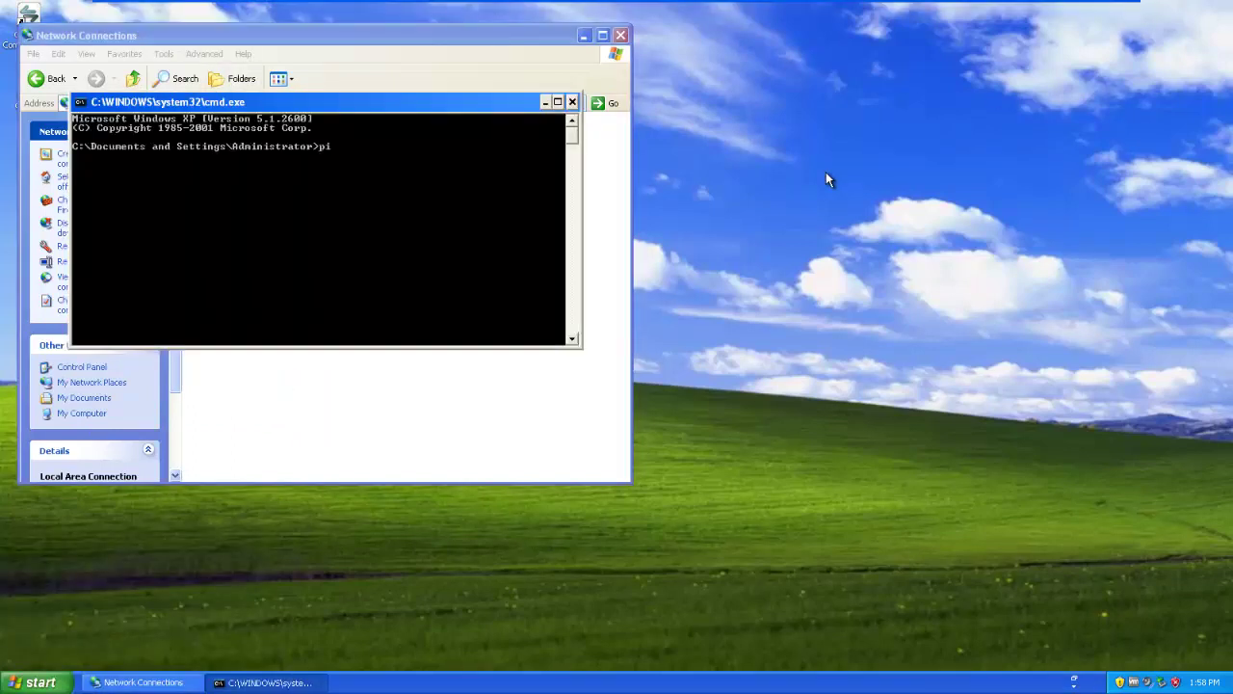
pyautogui.write('ng 192.168.2.123')
pyautogui.press('Return')
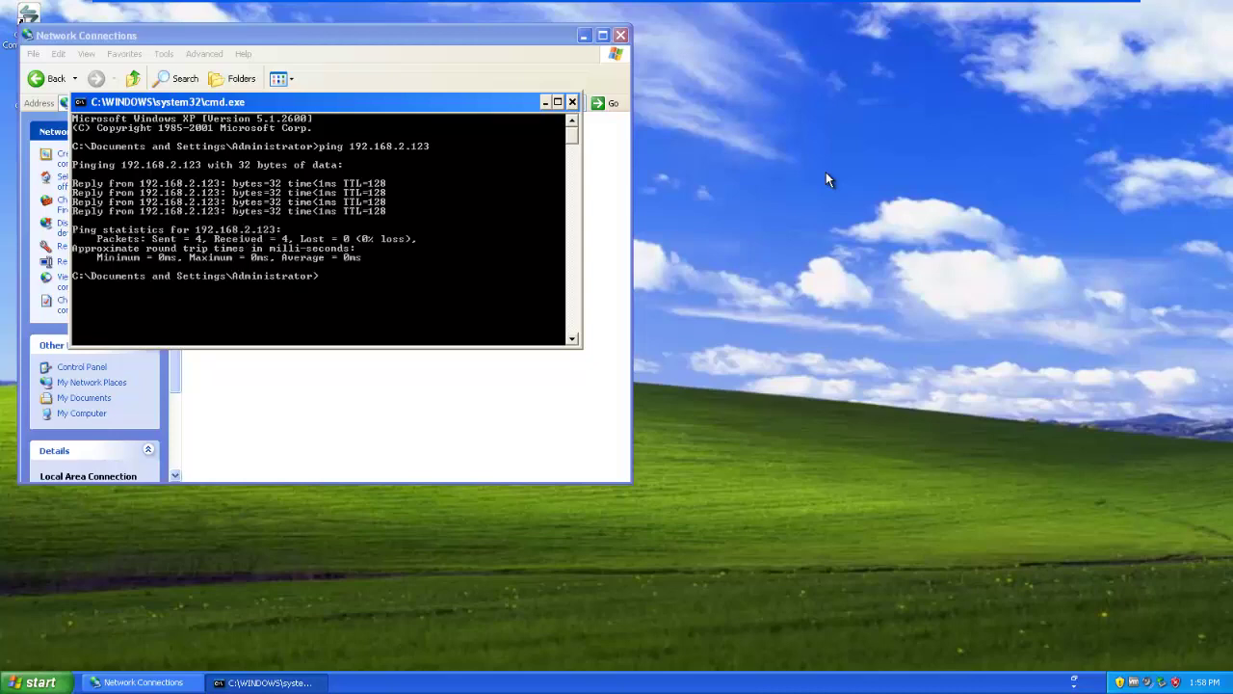
pyautogui.click(572, 103)
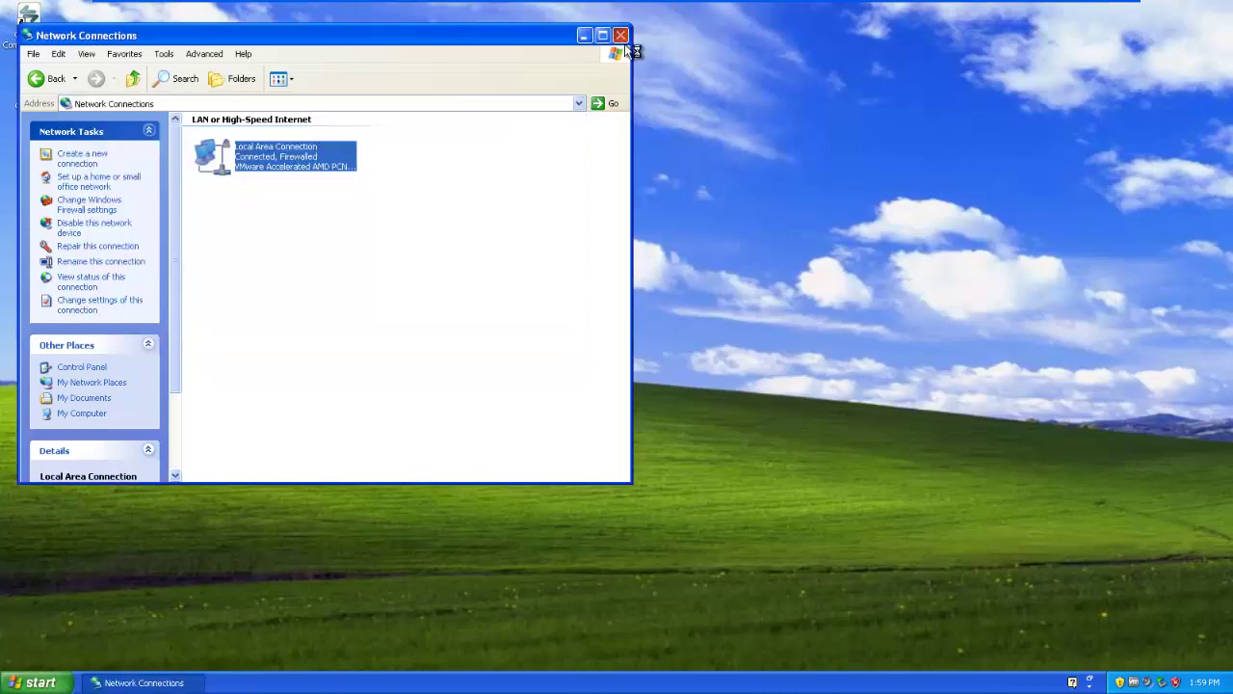
pyautogui.click(623, 39)
# Step: Open My Computer's properties and the Computer Name Changes dialog
pyautogui.click(29, 682)
pyautogui.rightClick(179, 458)
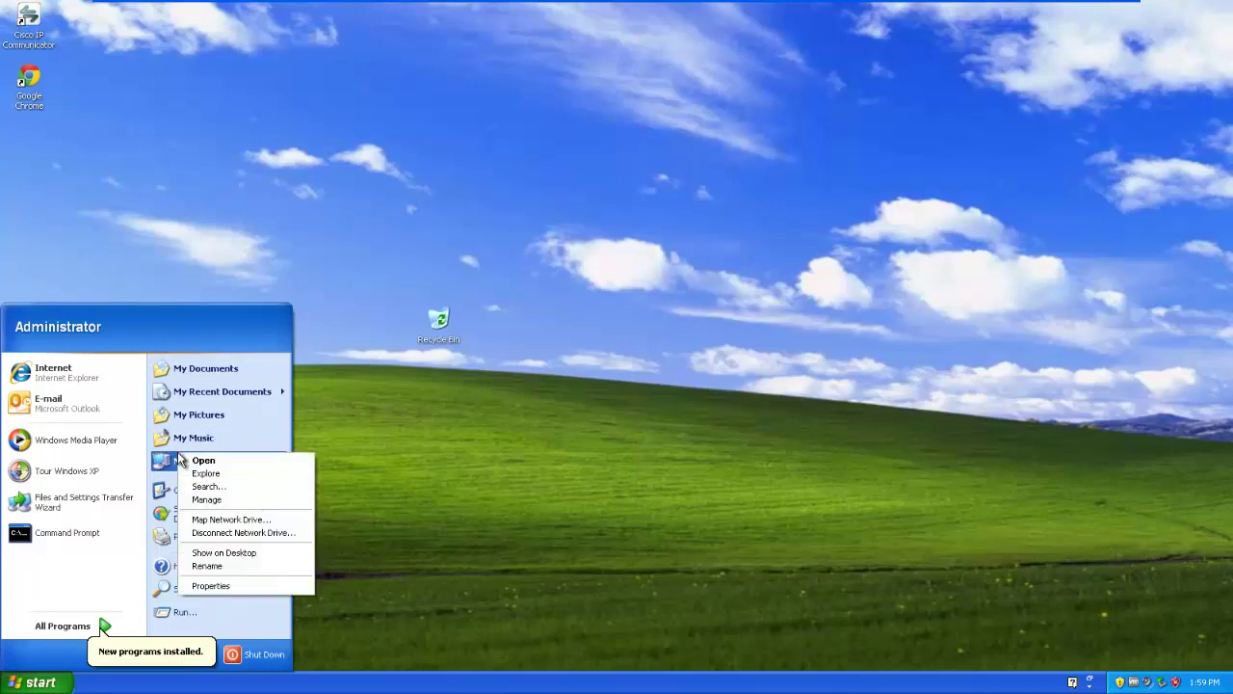
pyautogui.click(238, 586)
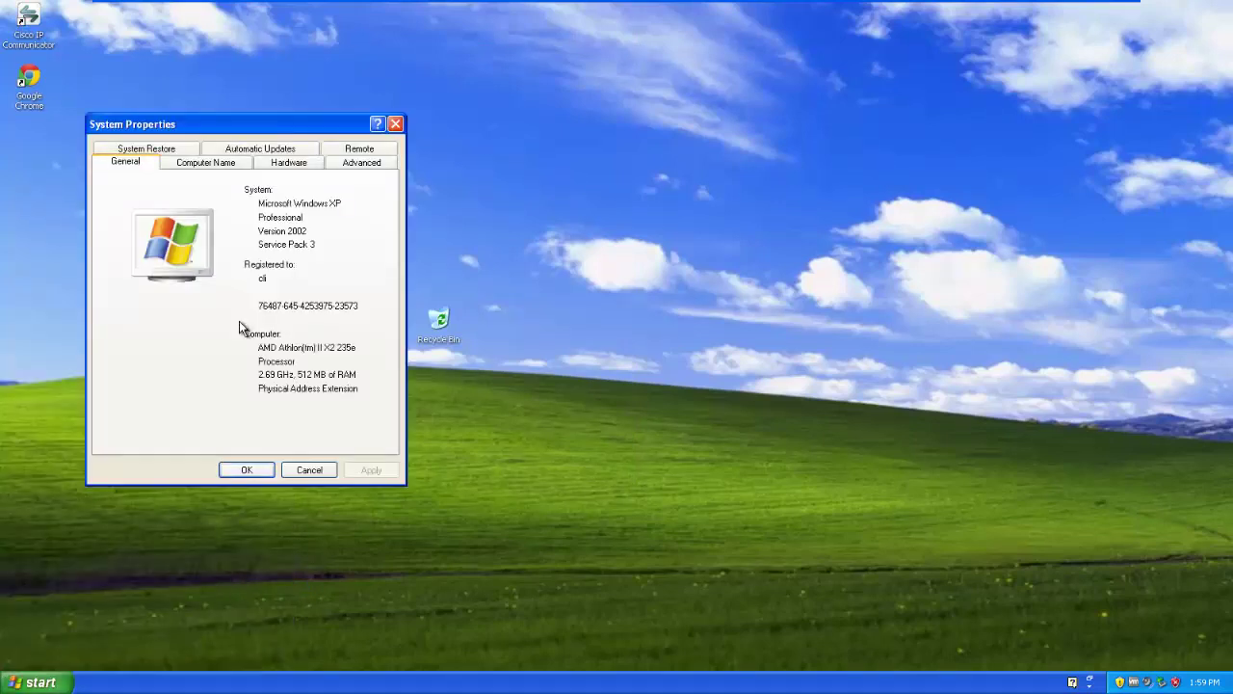
pyautogui.click(216, 162)
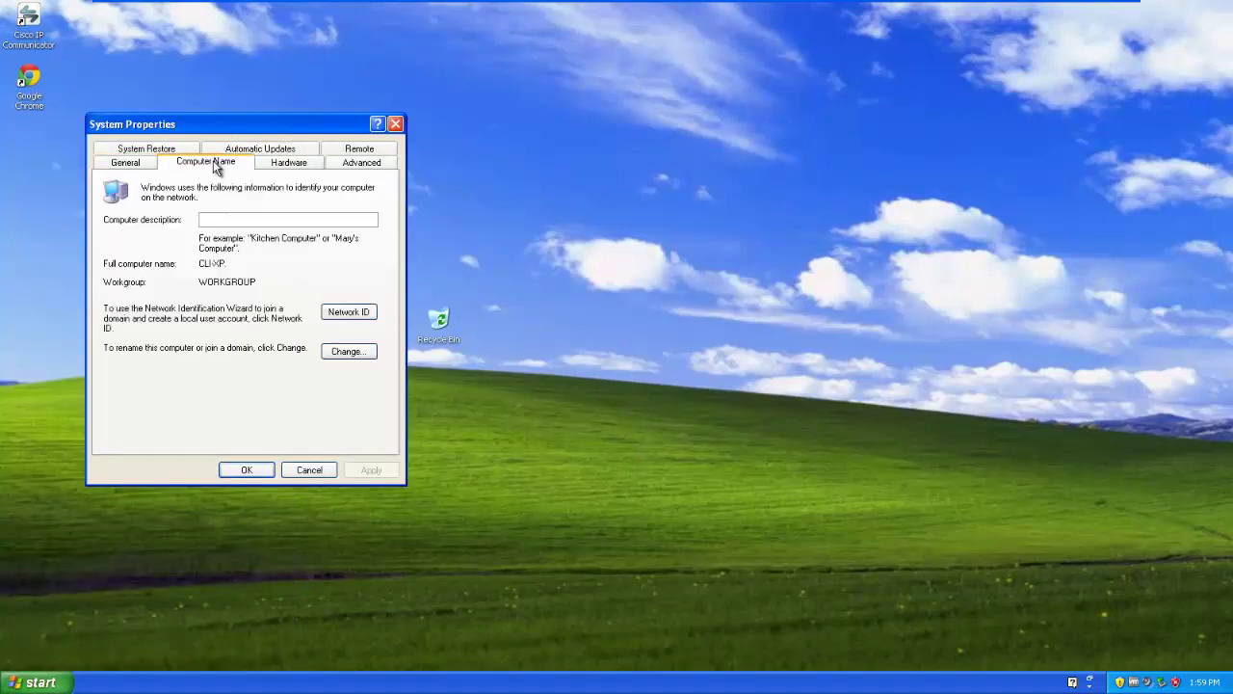
pyautogui.click(355, 356)
# Step: Select Domain membership, enter FSA as the domain name, and submit the join request
pyautogui.click(170, 329)
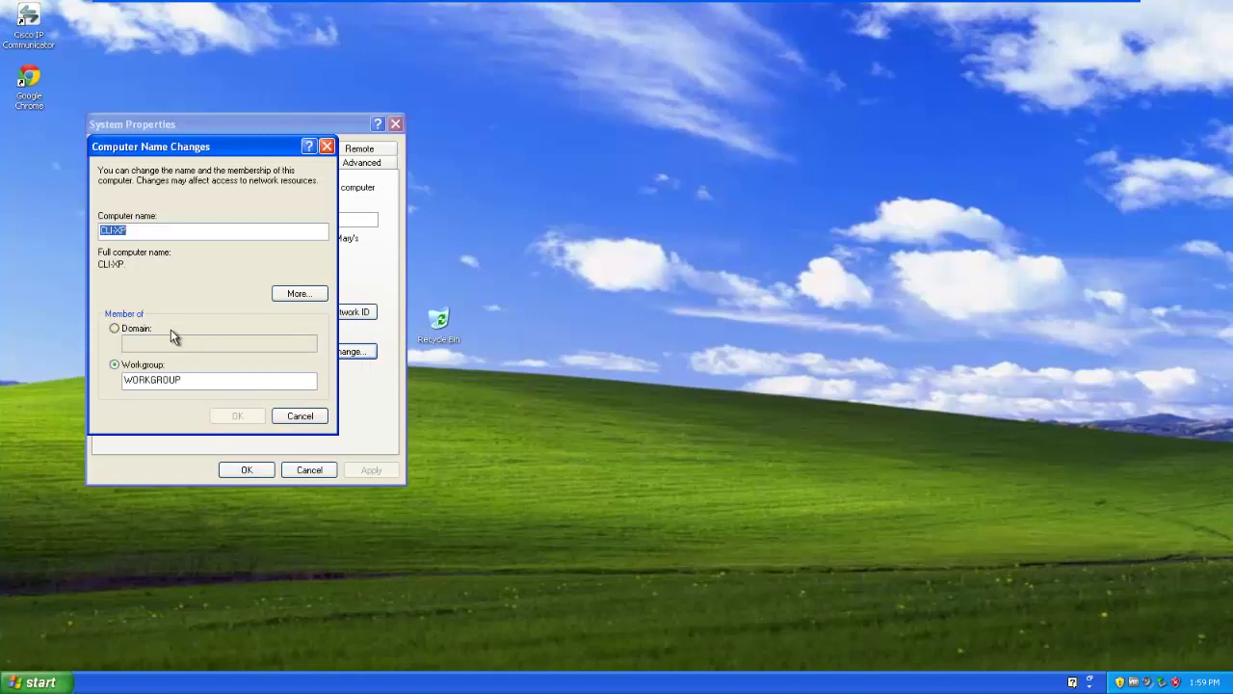
pyautogui.write('FSA')
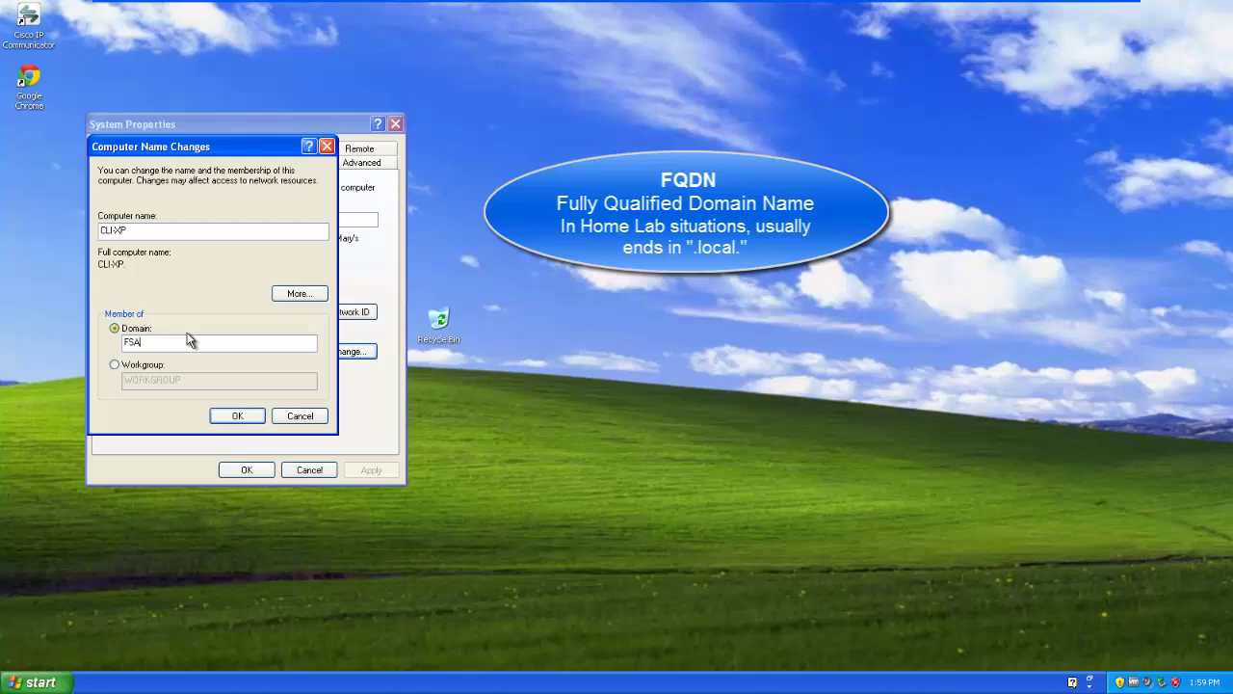
pyautogui.write('.LOCAL')
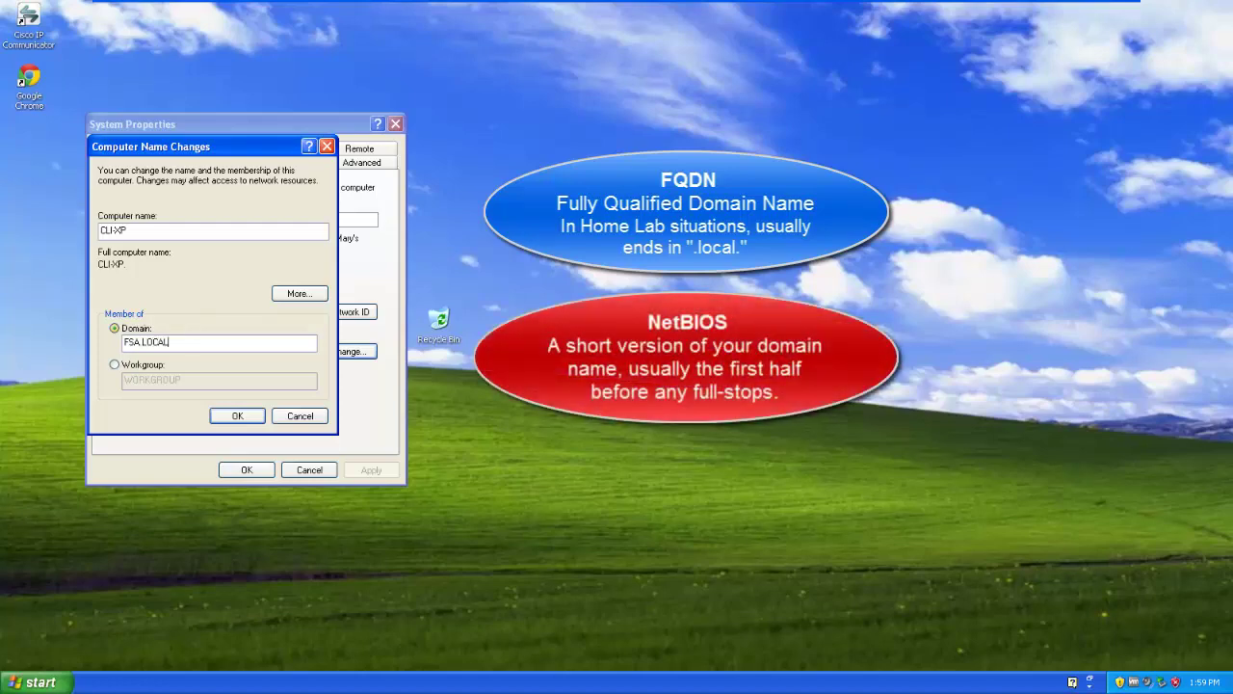
pyautogui.press('BackSpace')
pyautogui.press('BackSpace')
pyautogui.press('BackSpace')
pyautogui.press('BackSpace')
pyautogui.press('BackSpace')
pyautogui.press('BackSpace')
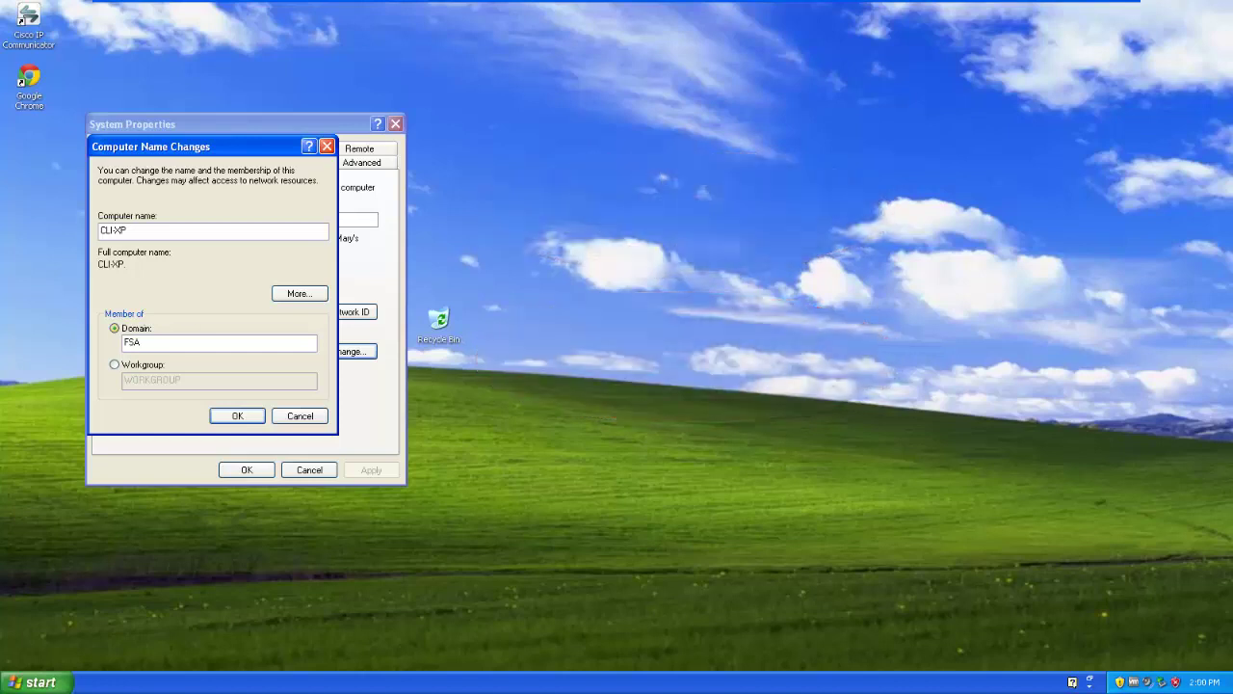
pyautogui.press('Return')
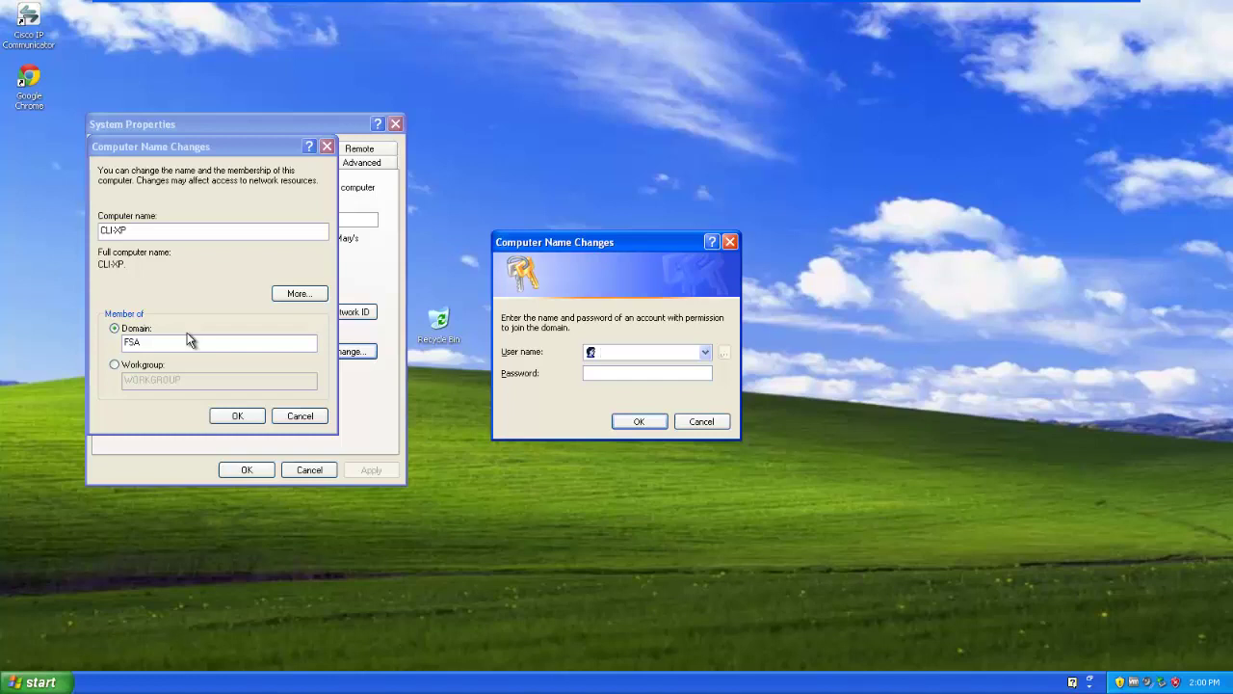
# Step: Enter the FSA domain administrator's user name and password to complete the domain join
pyautogui.write('fsa\\Administrator')
pyautogui.press('Tab')
pyautogui.write('*********')
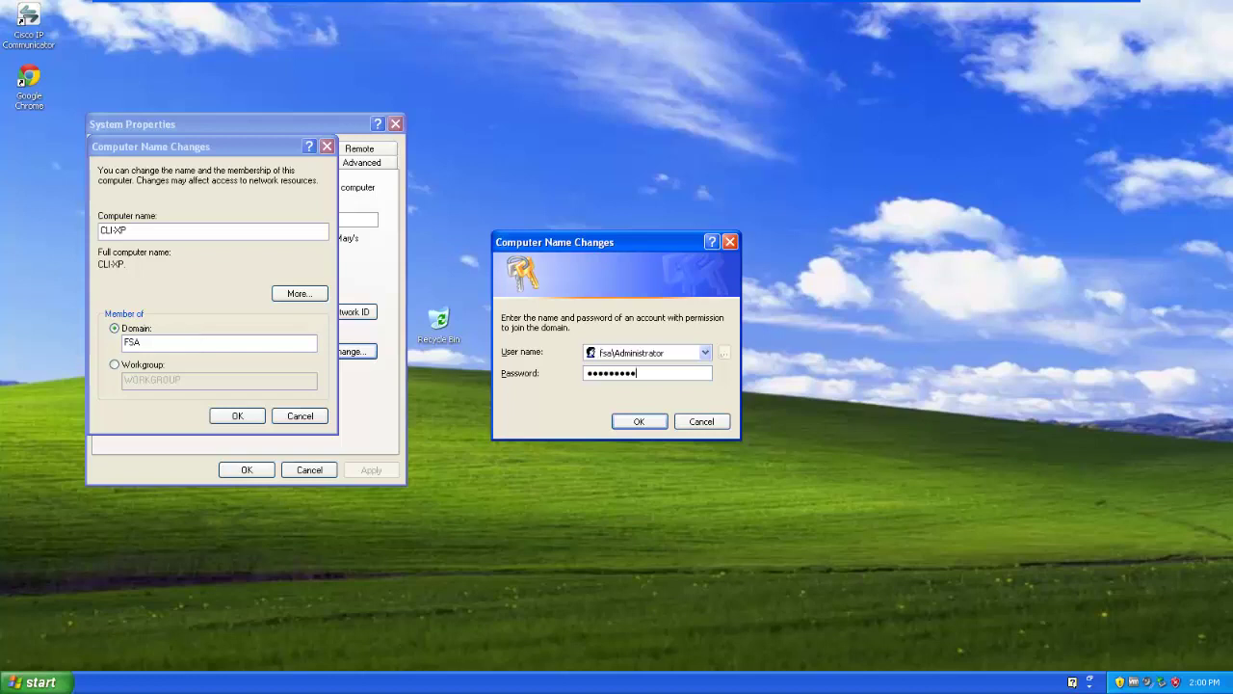
pyautogui.press('Return')
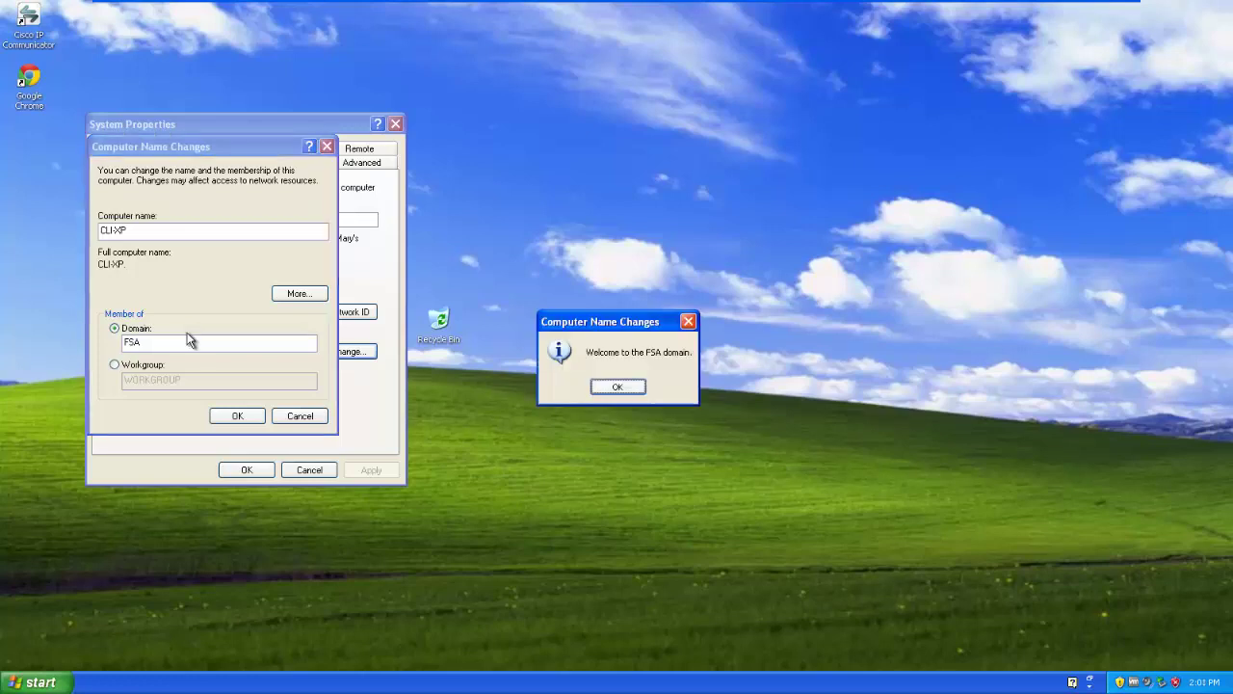
# Step: Dismiss the FSA domain welcome and restart notices, close System Properties, and restart now
pyautogui.click(617, 386)
pyautogui.click(618, 386)
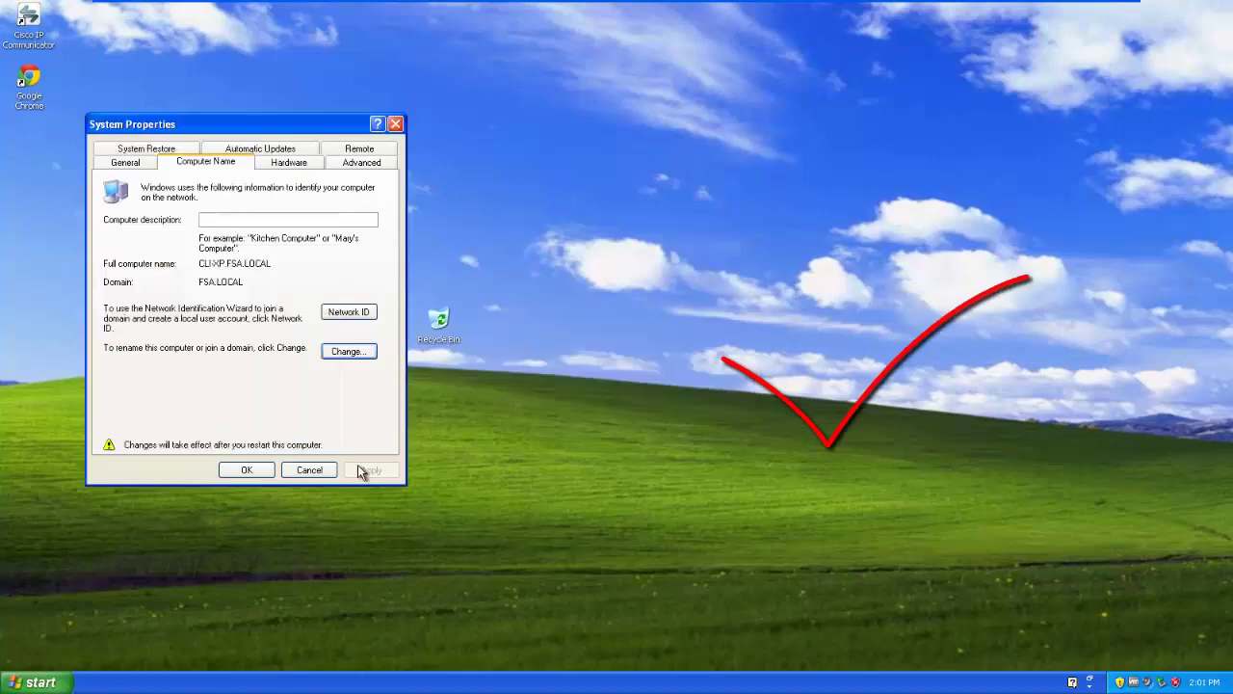
pyautogui.click(245, 469)
pyautogui.click(573, 389)
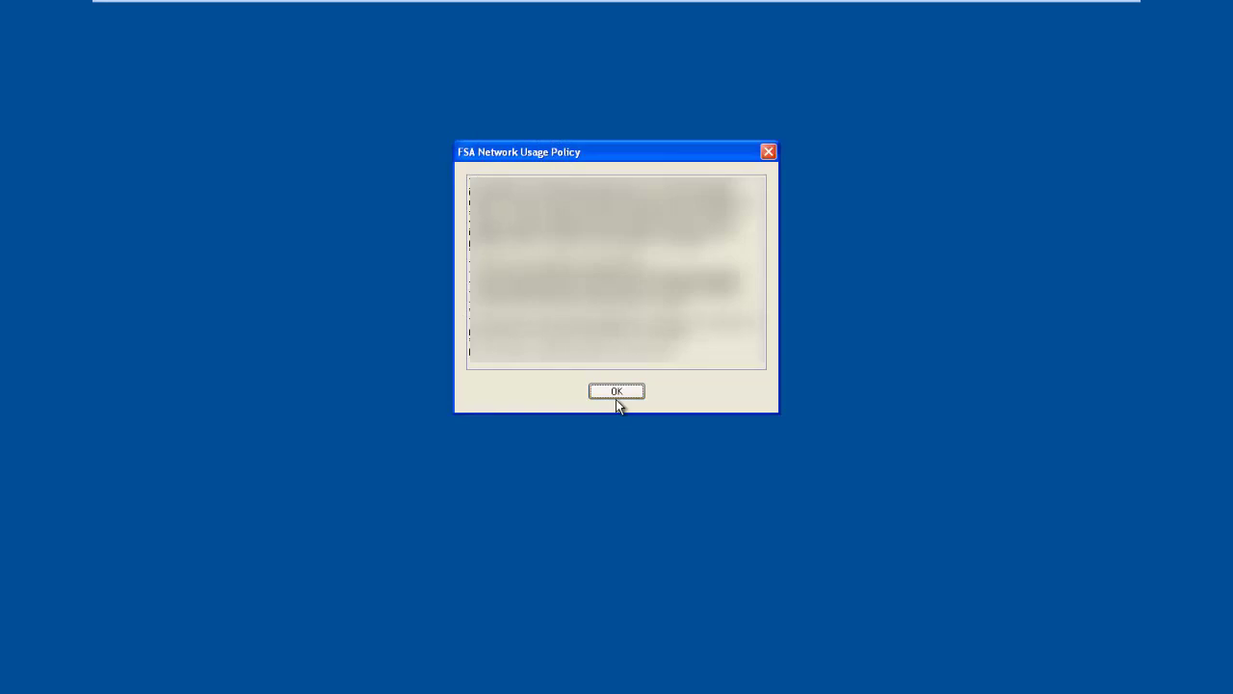
# Step: Accept the FSA Network Usage Policy notice to reach the logon dialog
pyautogui.click(616, 397)
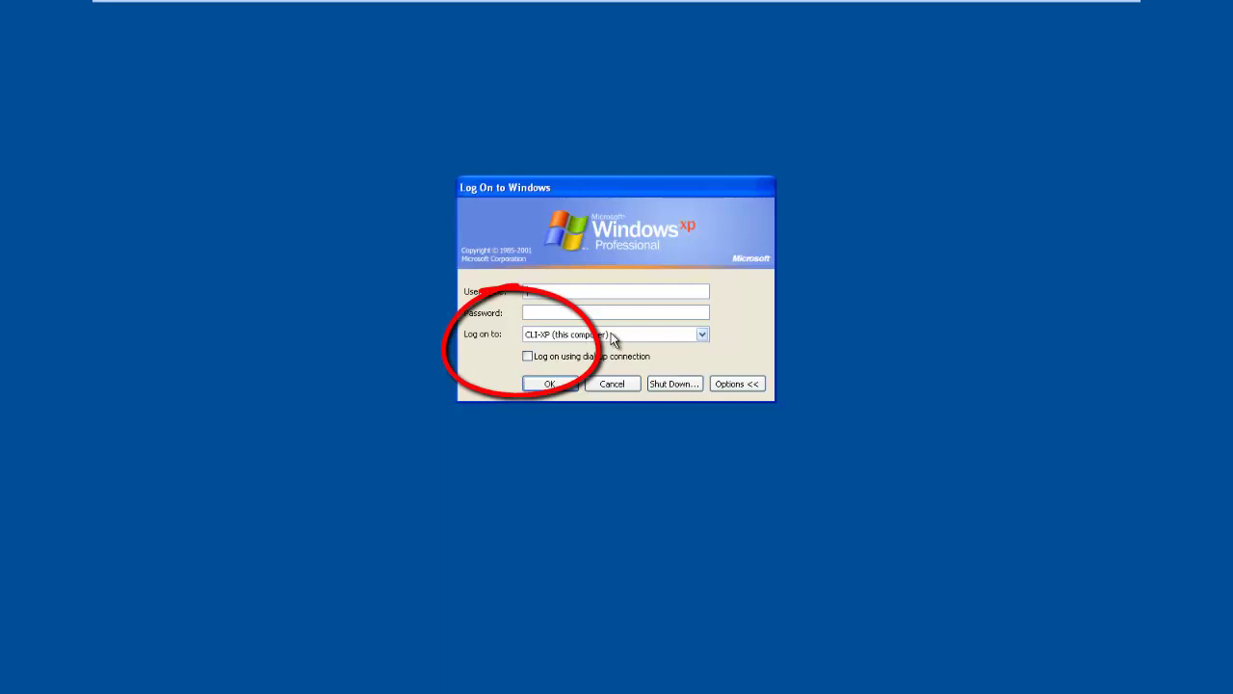
# Step: Choose FSA as the logon destination and sign in with the domain user's name and password
pyautogui.click(590, 334)
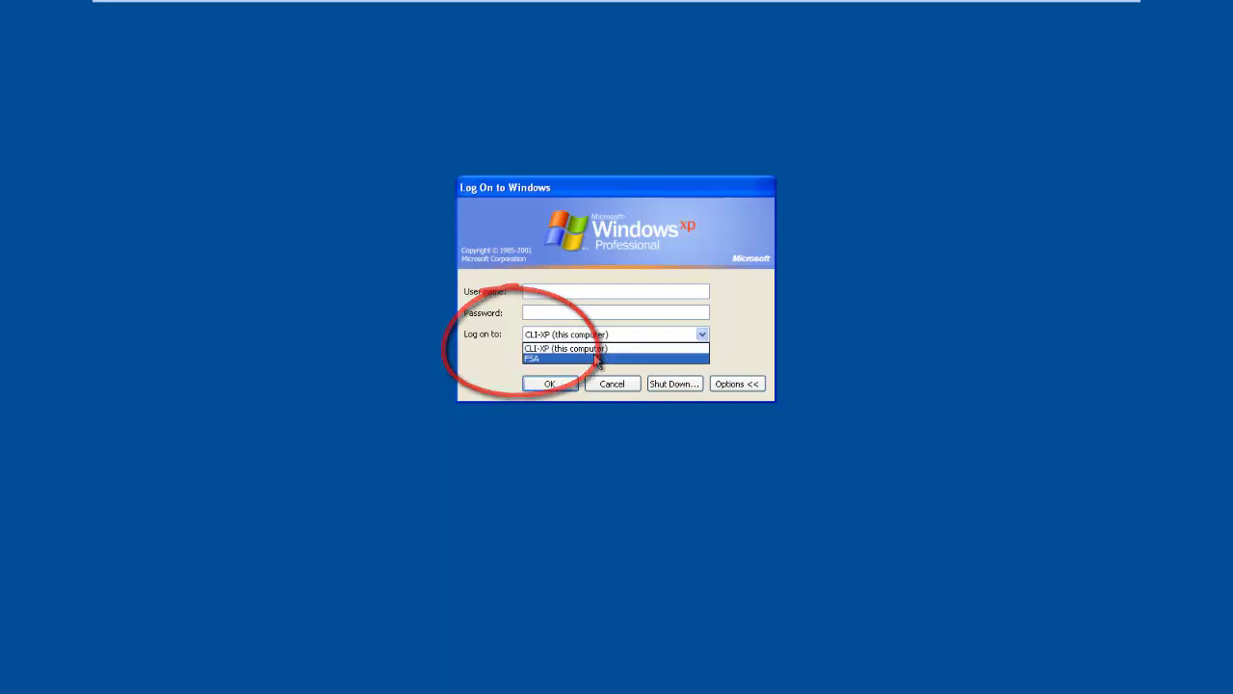
pyautogui.click(592, 357)
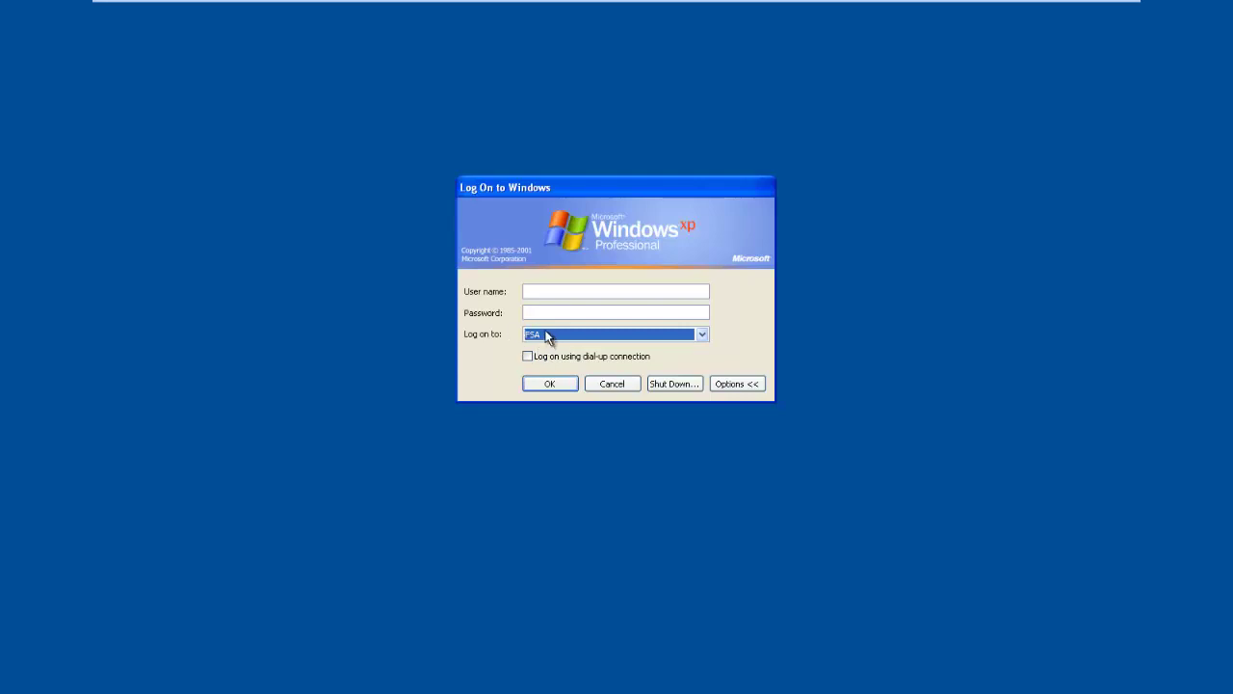
pyautogui.click(558, 286)
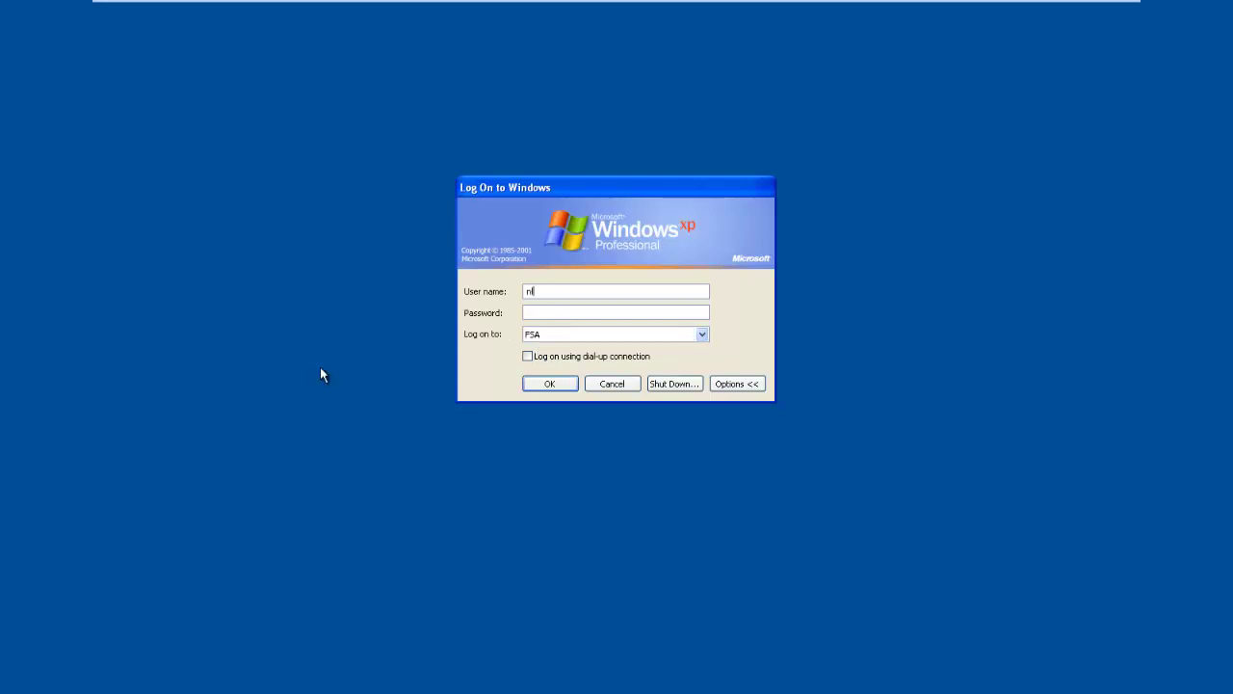
pyautogui.press('Tab')
pyautogui.write('******')
pyautogui.press('BackSpace')
pyautogui.press('BackSpace')
pyautogui.press('BackSpace')
pyautogui.press('BackSpace')
pyautogui.press('BackSpace')
pyautogui.press('BackSpace')
pyautogui.write('**********')
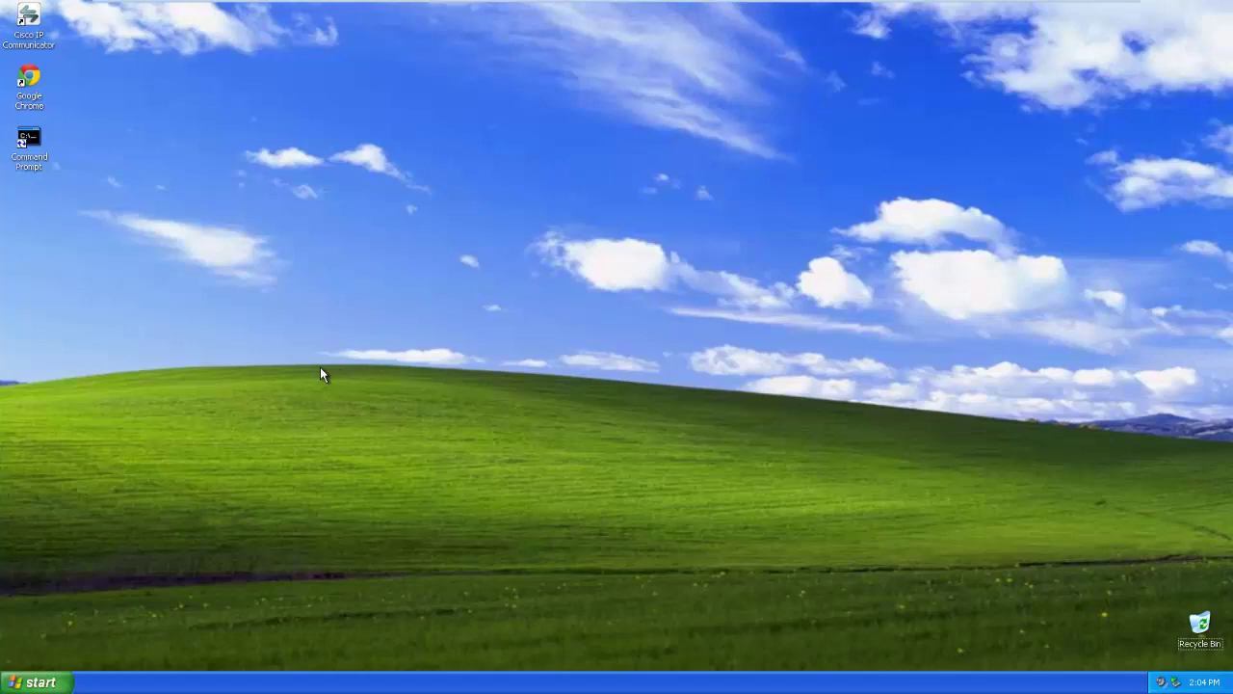
# Step: Launch Internet Explorer from the Start menu
pyautogui.press('super')
pyautogui.press('super')
pyautogui.press('super')
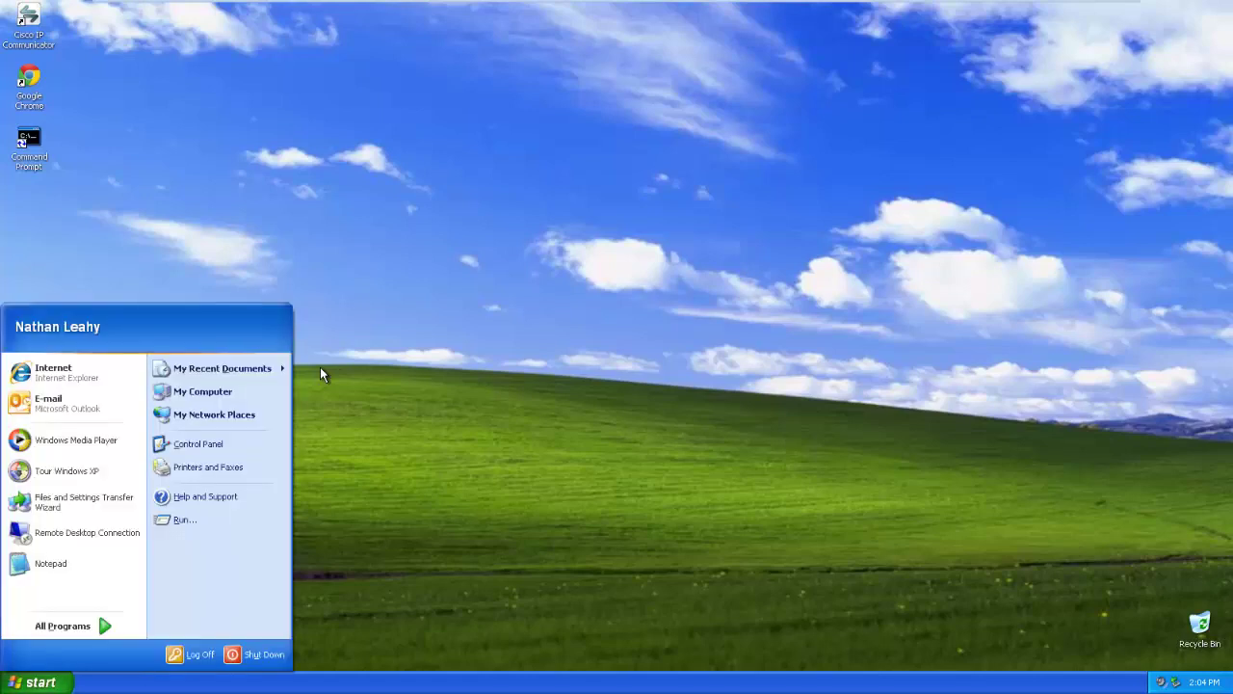
pyautogui.press('super')
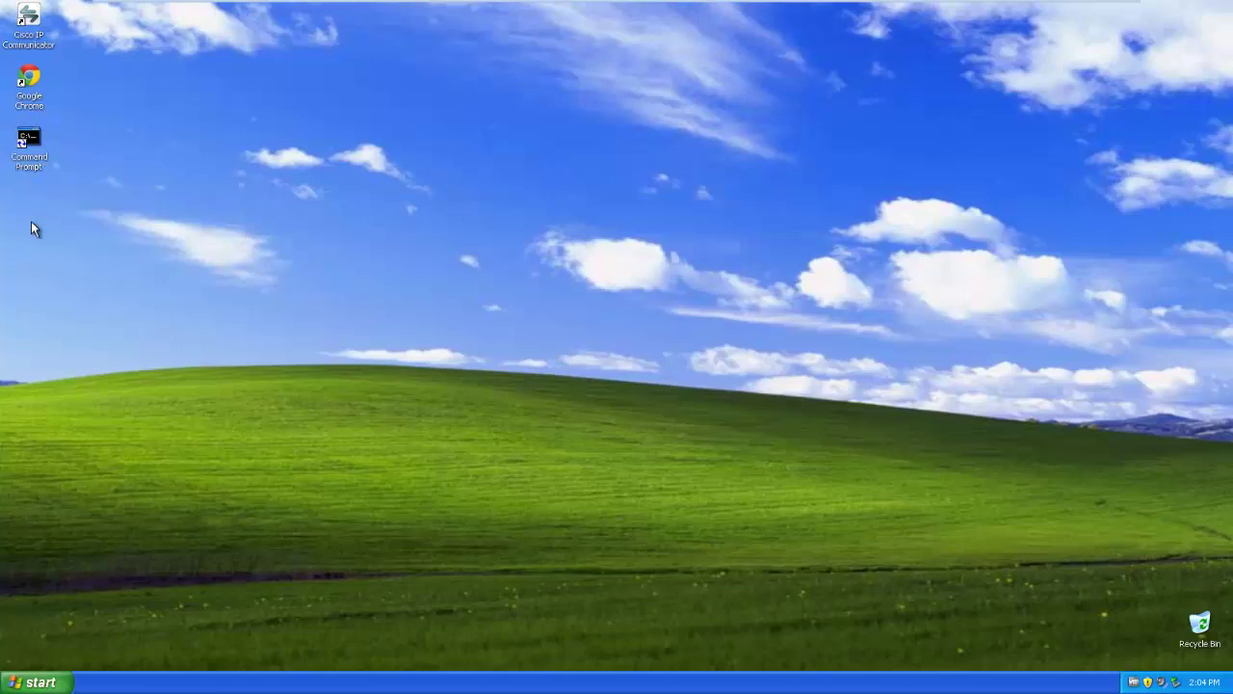
pyautogui.click(36, 683)
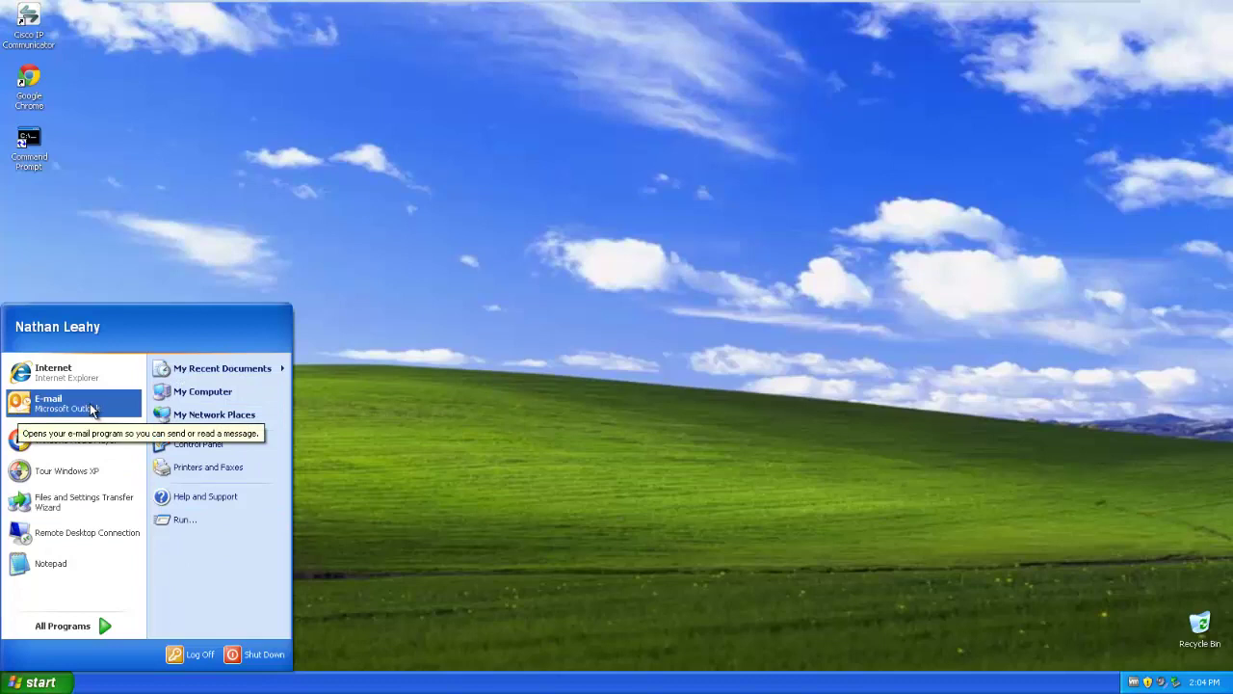
pyautogui.click(69, 382)
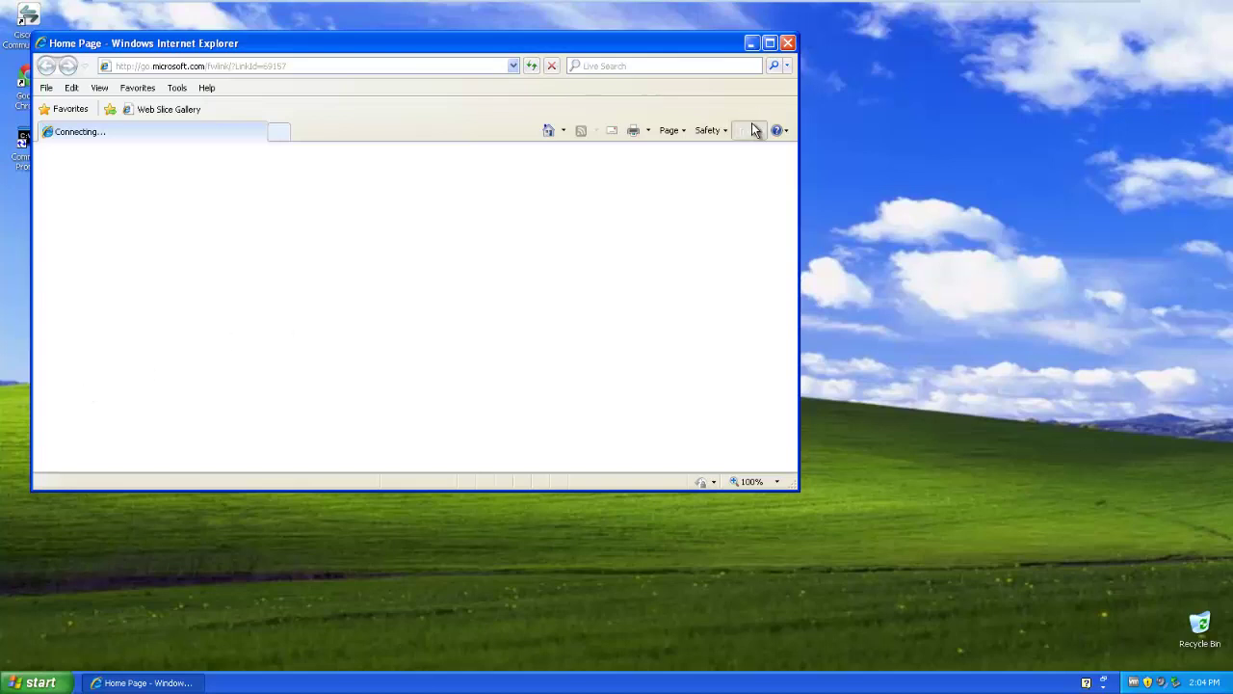
# Step: Enter the proxy user name and password in the CCProxy Connect to Server dialog
pyautogui.moveTo(751, 122); pyautogui.dragTo(736, 235)
pyautogui.click(723, 129)
pyautogui.moveTo(742, 133); pyautogui.dragTo(797, 135)
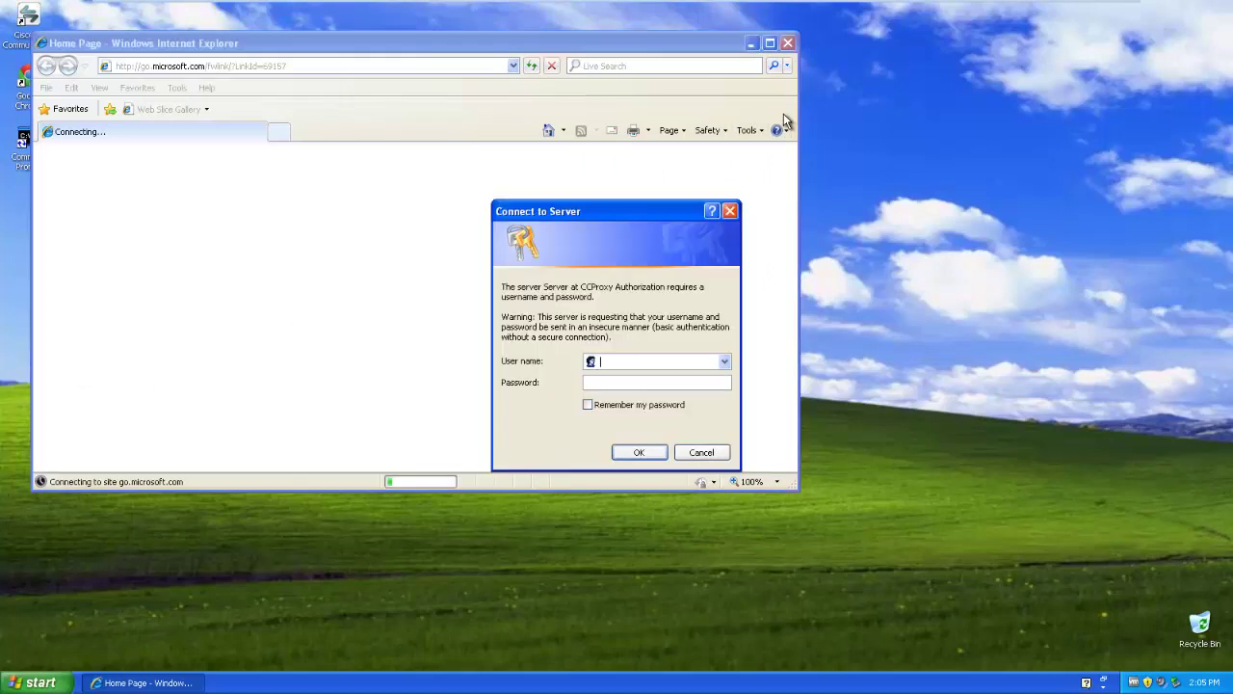
pyautogui.write('test')
pyautogui.press('Tab')
pyautogui.write('password')
pyautogui.press('Return')
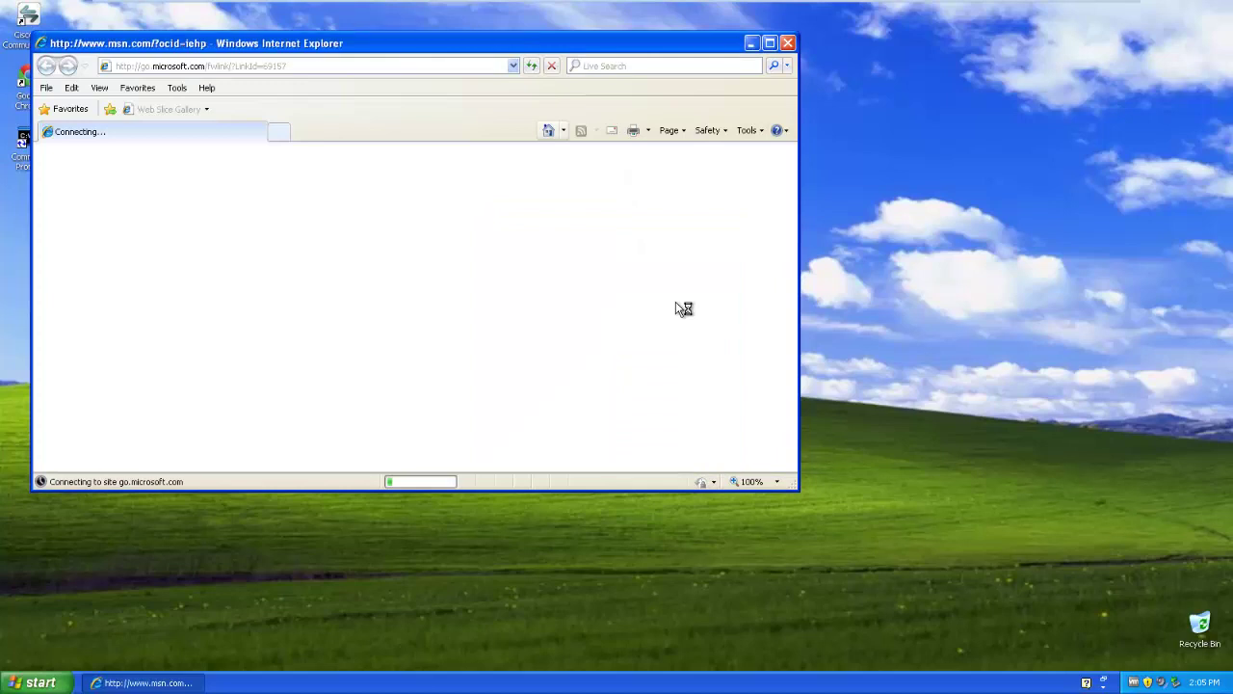